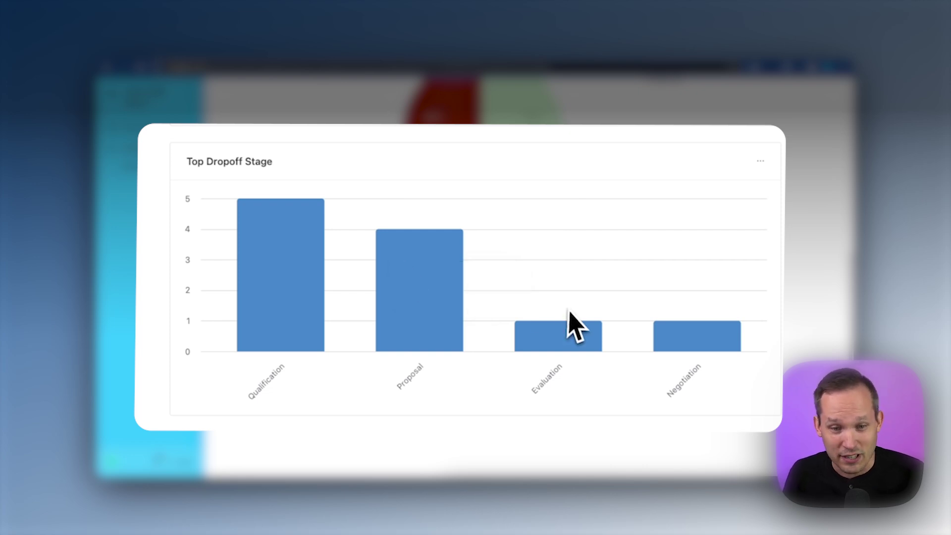
- Open the Status field's settings in the Opportunities table to review its single-select options
mouse_move(697, 335)
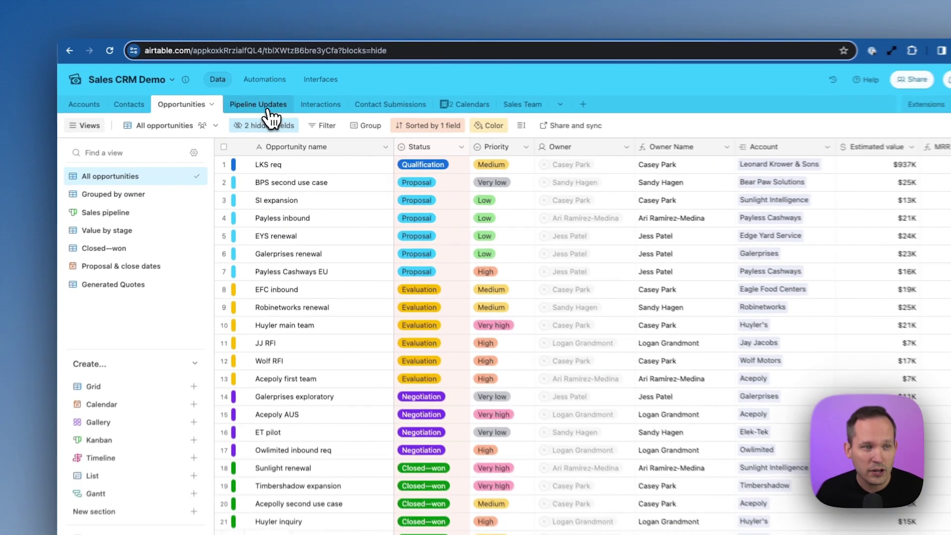
click(262, 112)
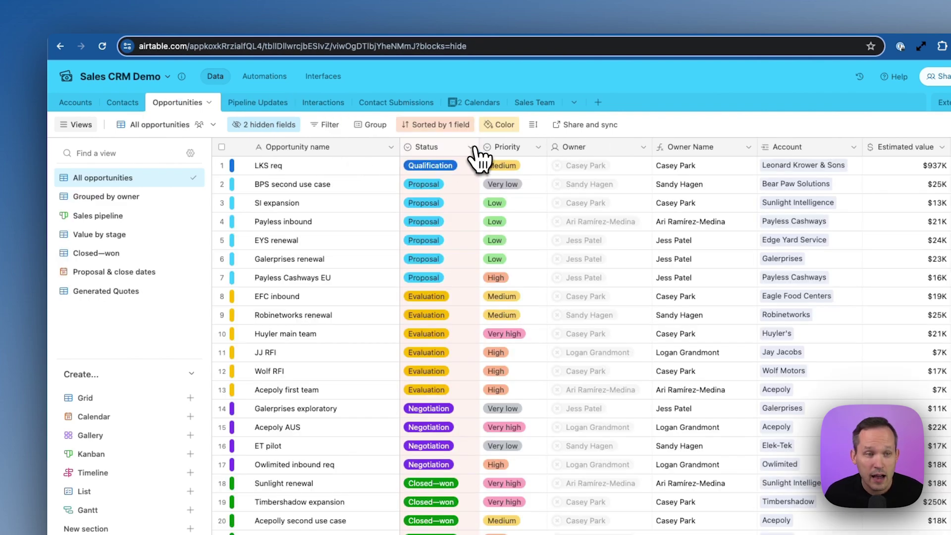
click(438, 144)
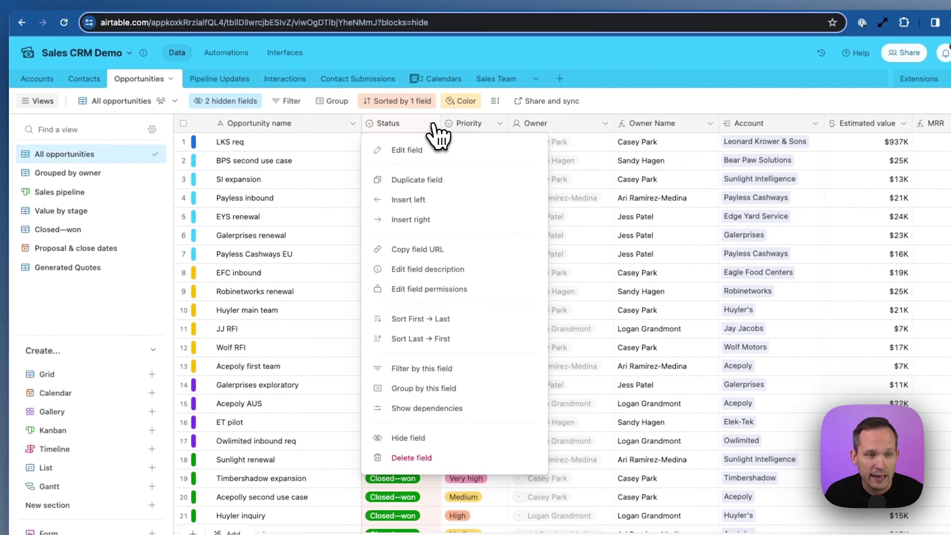
click(437, 152)
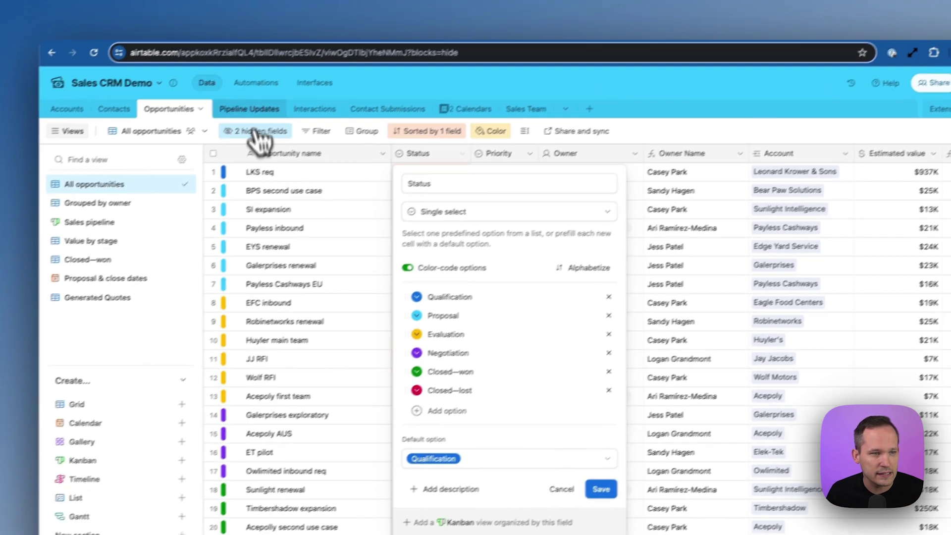
- Go to the Pipeline Updates table and review the single-select options of the Entering Status field
click(238, 58)
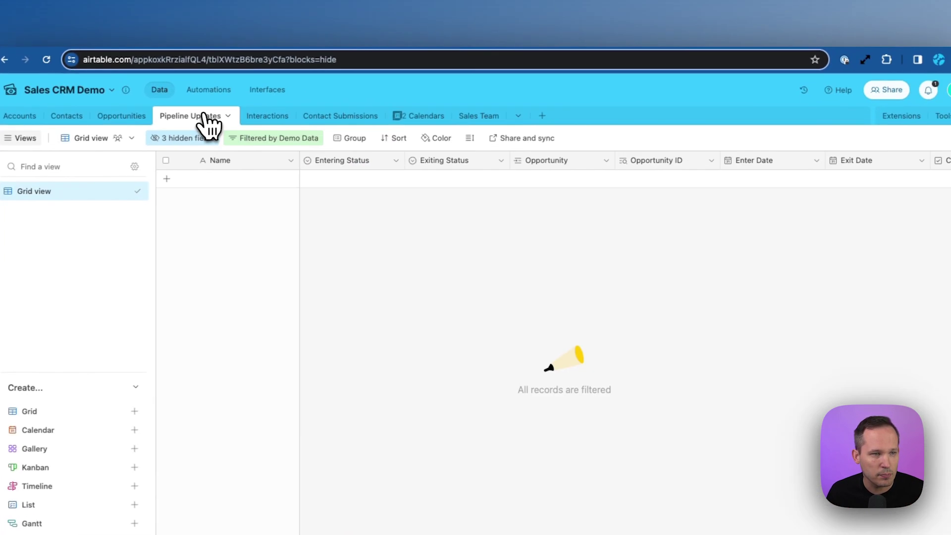
click(390, 162)
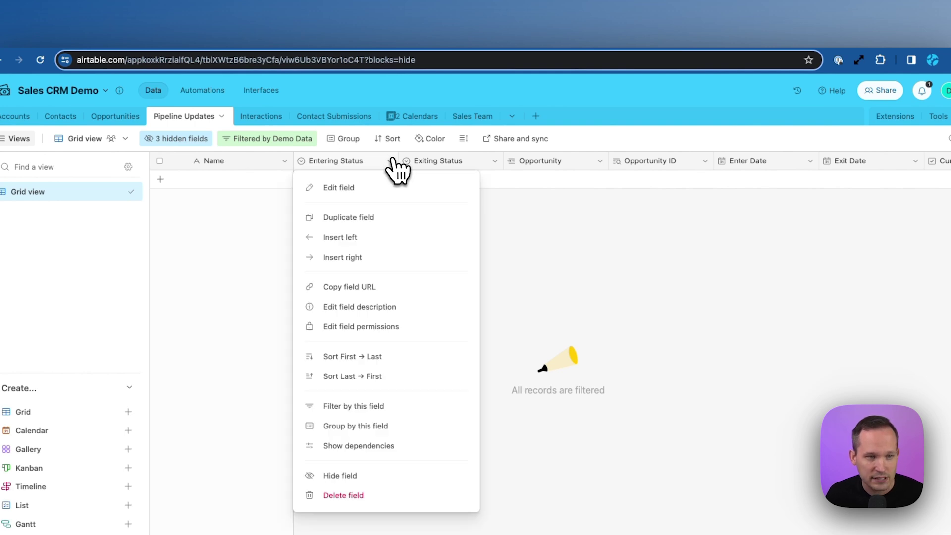
click(379, 188)
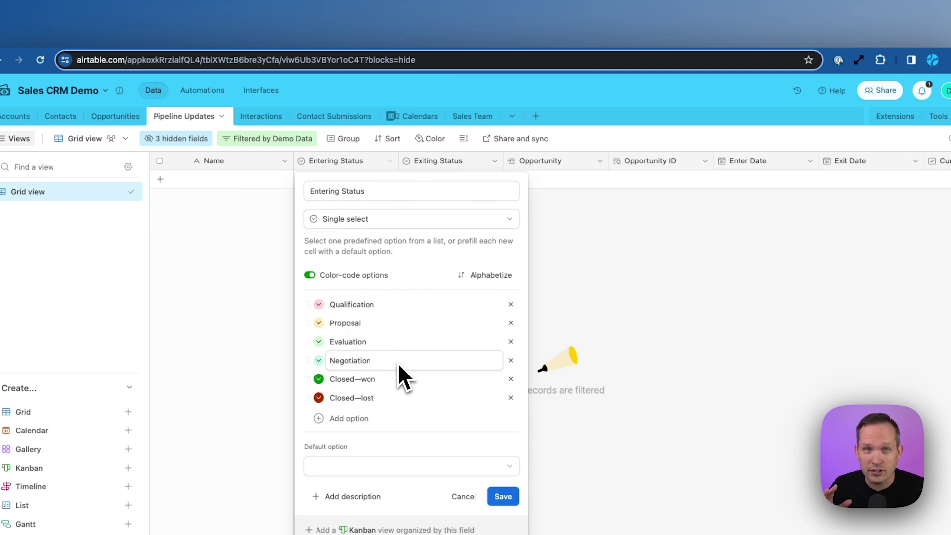
click(533, 265)
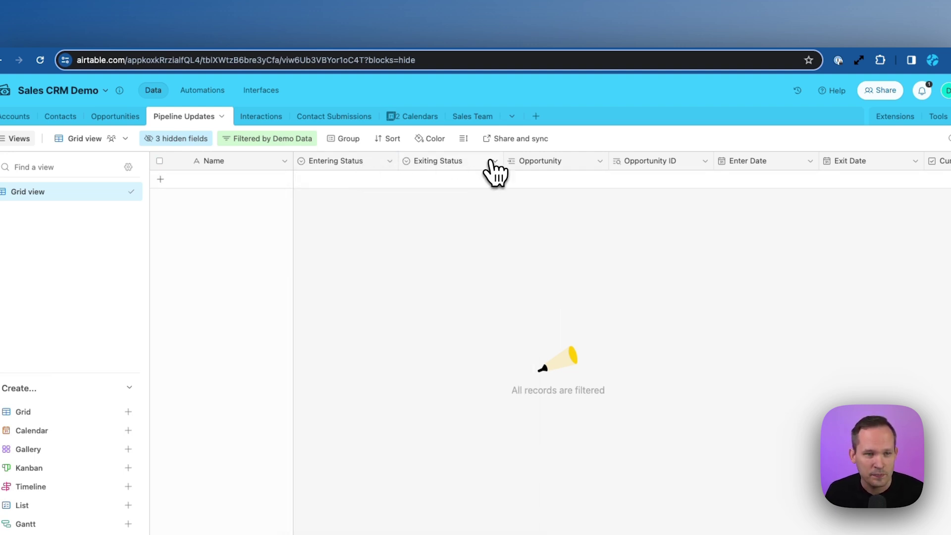
- Review the single-select options of the Exiting Status field, leaving its settings without changes
click(494, 161)
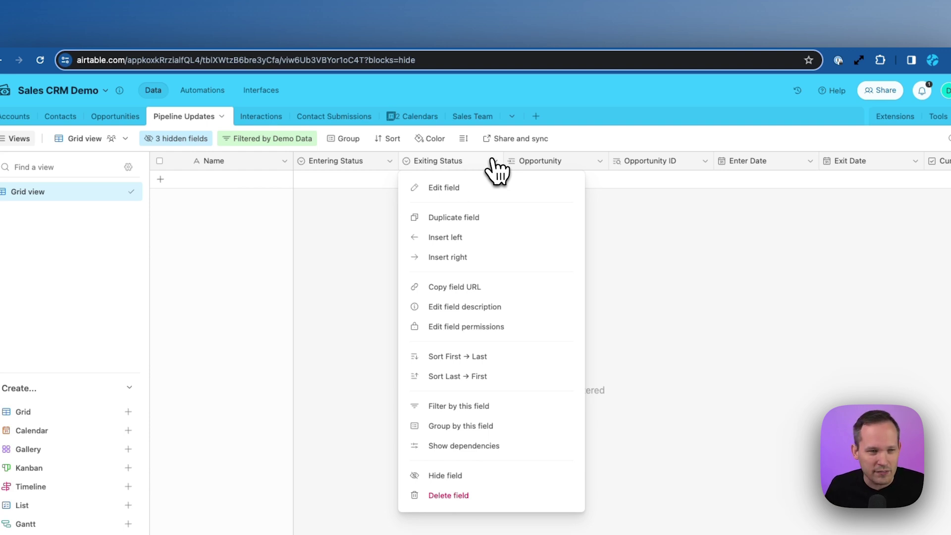
click(478, 188)
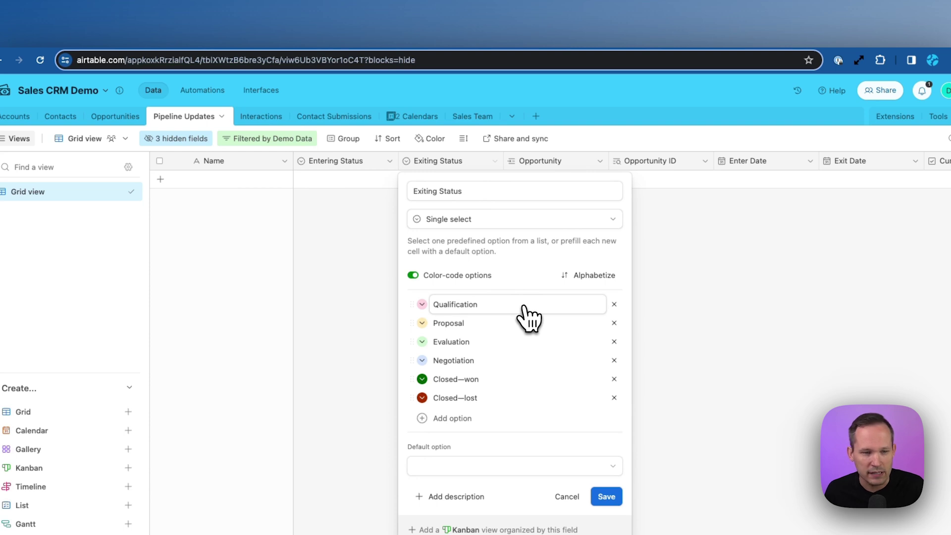
click(712, 345)
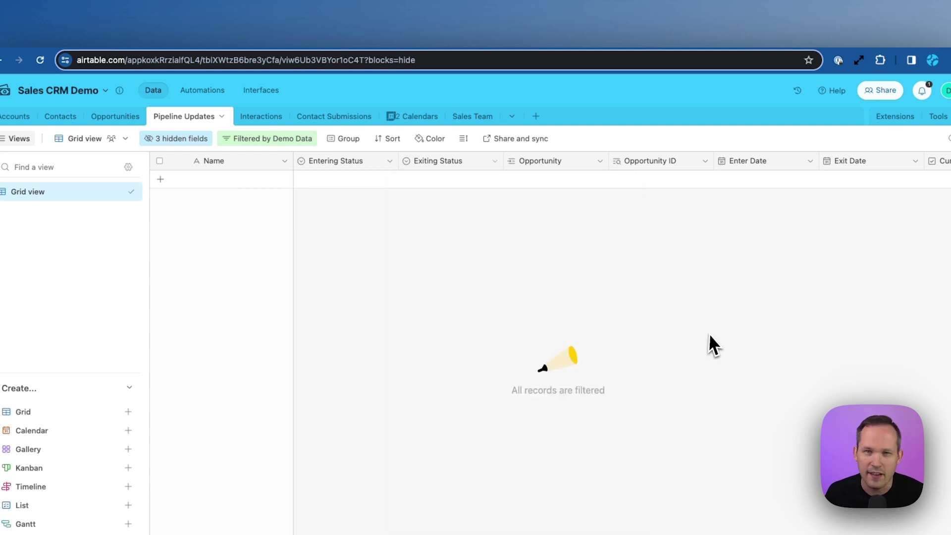
- Inspect the configuration of the Opportunity field that links Pipeline Updates to the Opportunities table
click(598, 163)
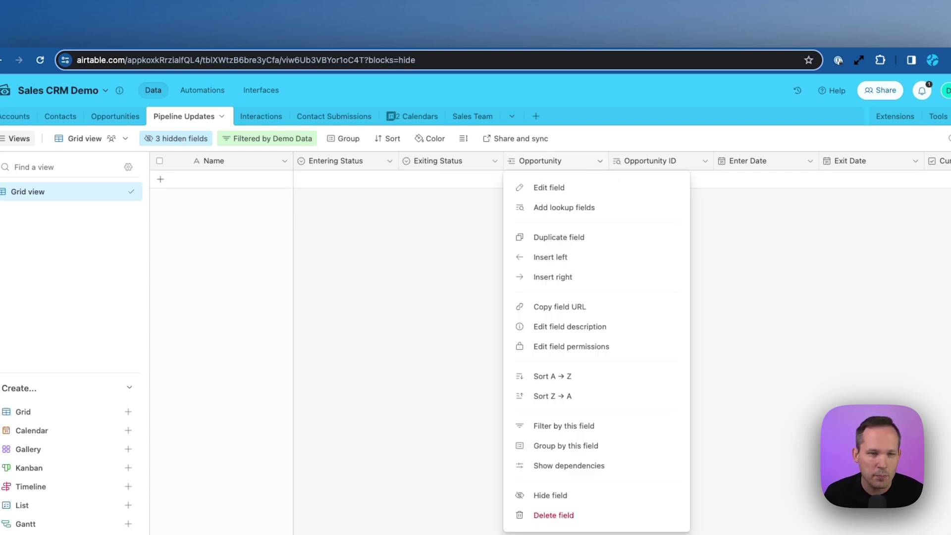
click(588, 187)
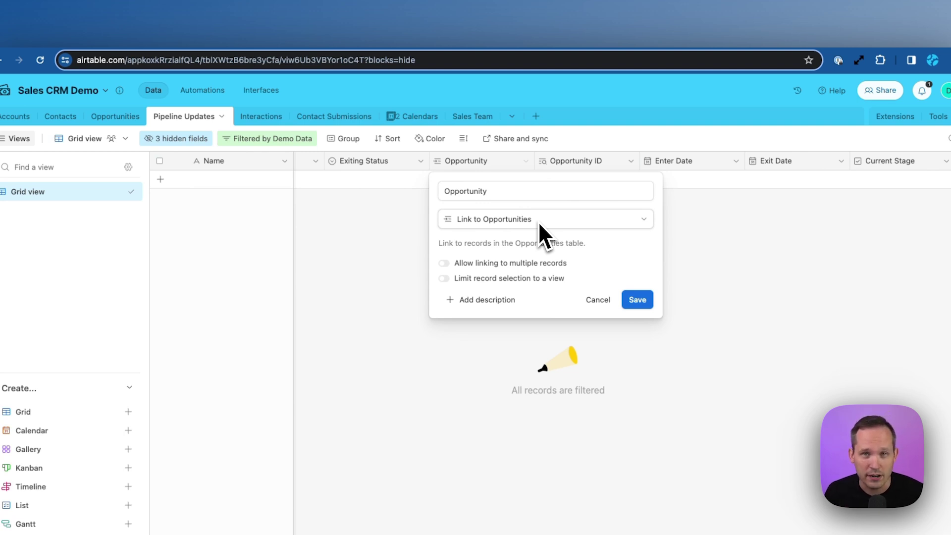
key(Escape)
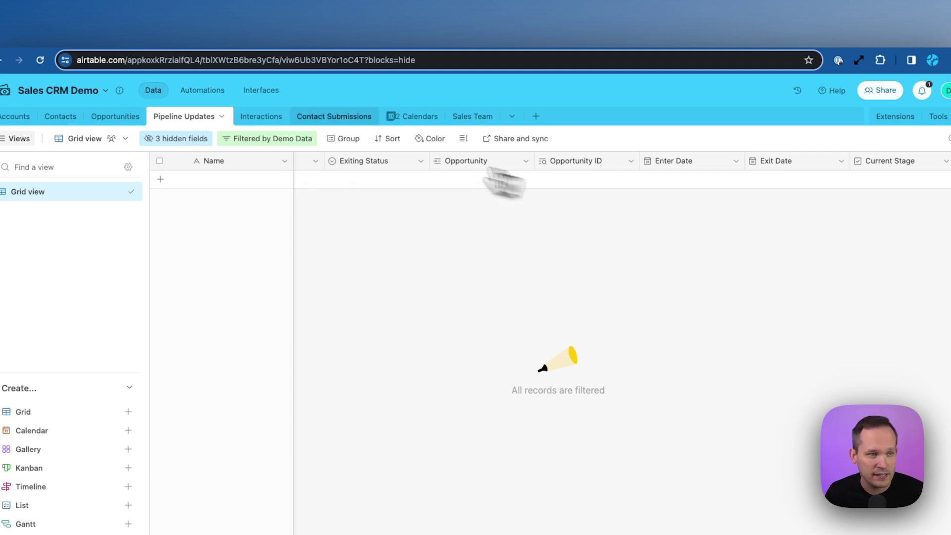
- Go to the Opportunities table and inspect the formula of its Opportunity ID field
click(111, 118)
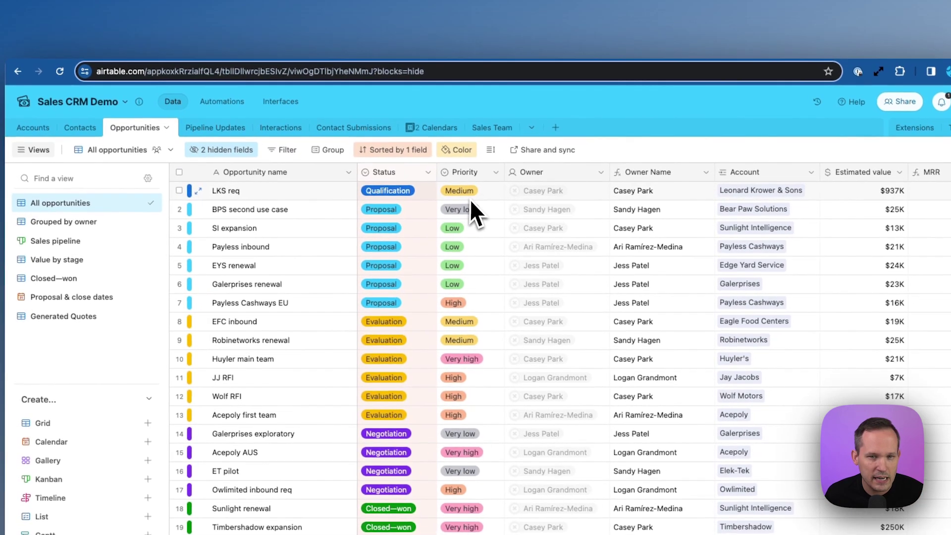
scroll(471, 203, right, 10)
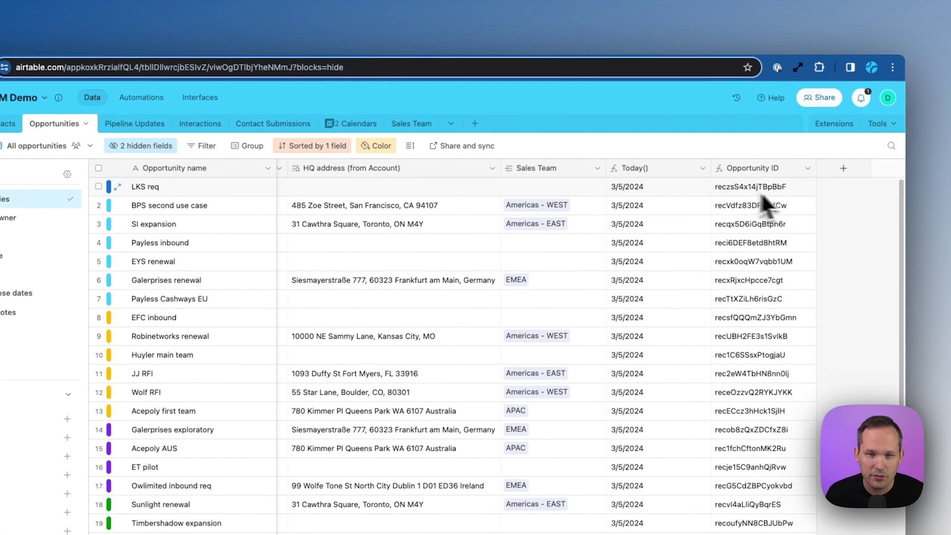
click(807, 169)
click(790, 196)
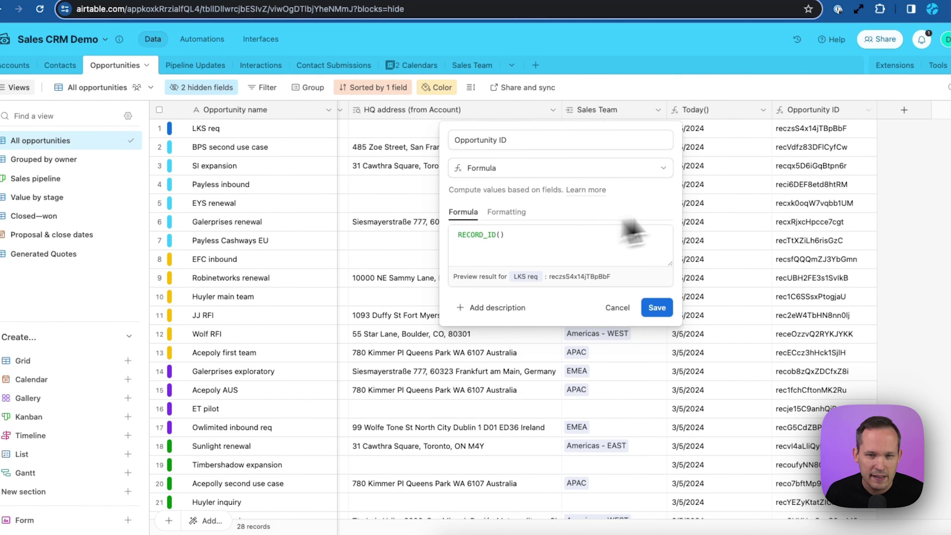
click(902, 168)
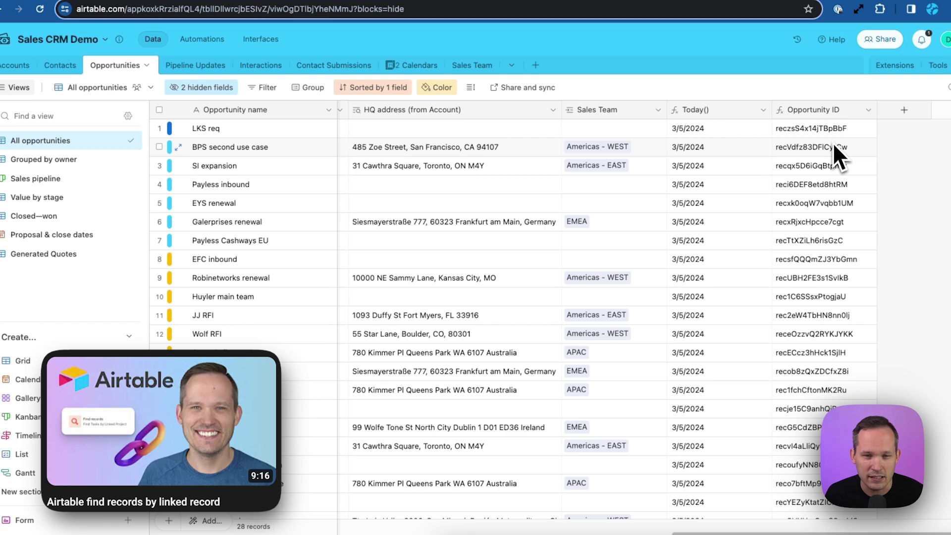
- Inspect the formula of the Today() field in the Opportunities table, then close its settings
click(762, 109)
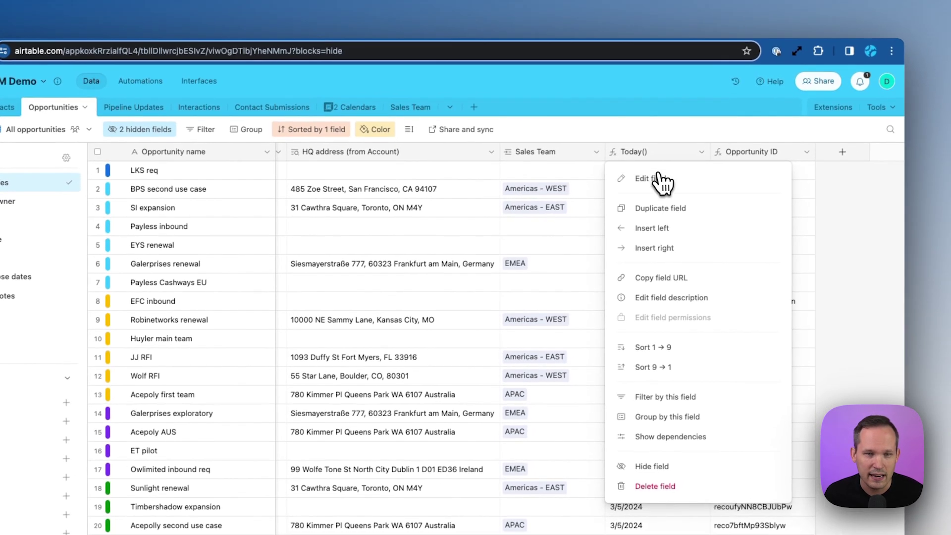
click(663, 179)
click(433, 282)
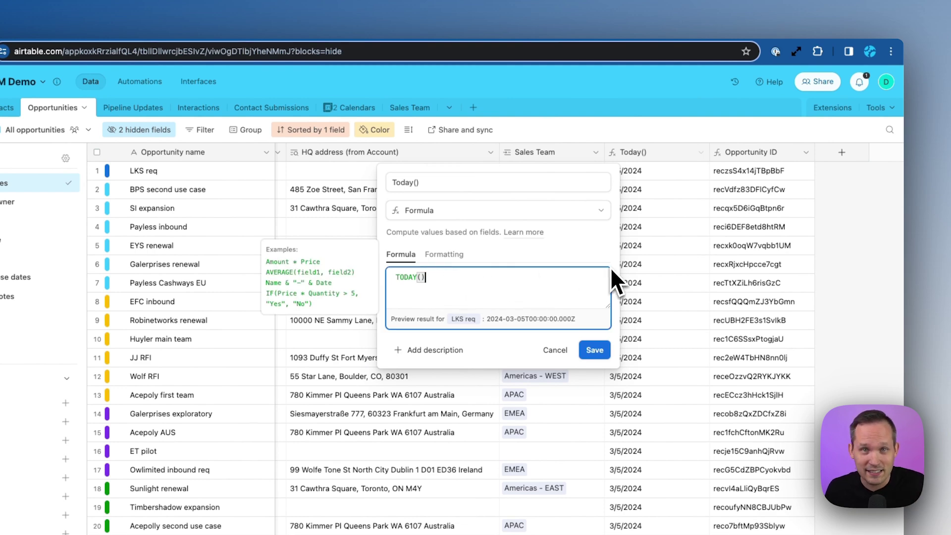
click(818, 210)
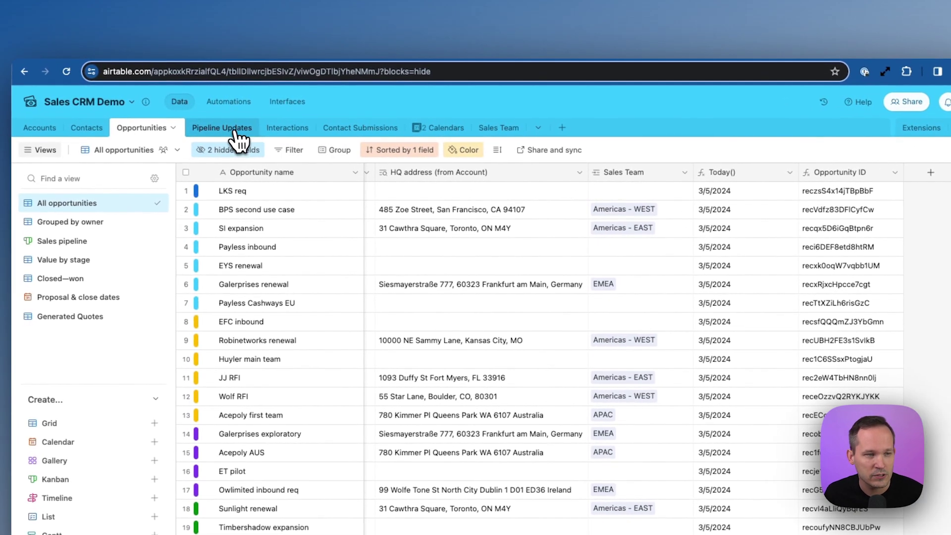
- In the Pipeline Updates table, review the Opportunity ID lookup's source and available Opportunities fields, and save it with Opportunity ID as the looked-up field
click(235, 130)
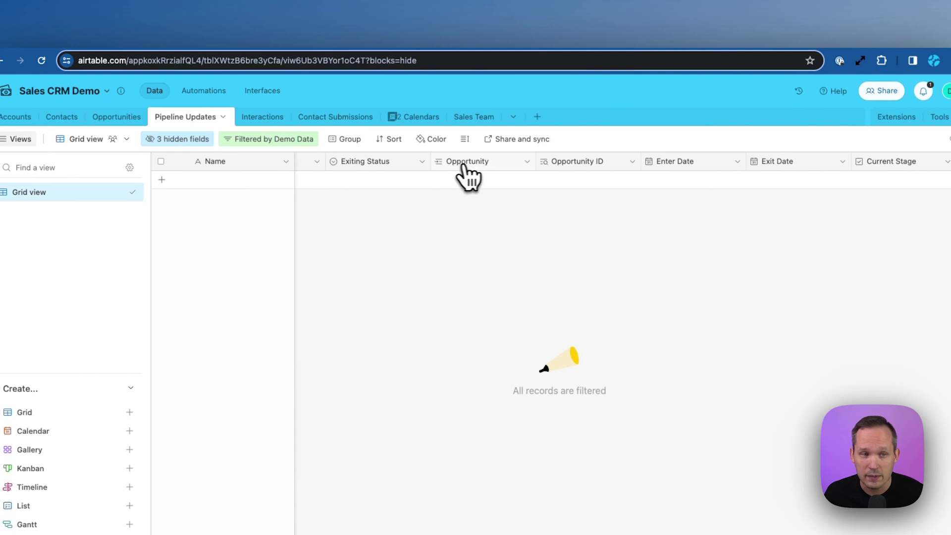
click(631, 162)
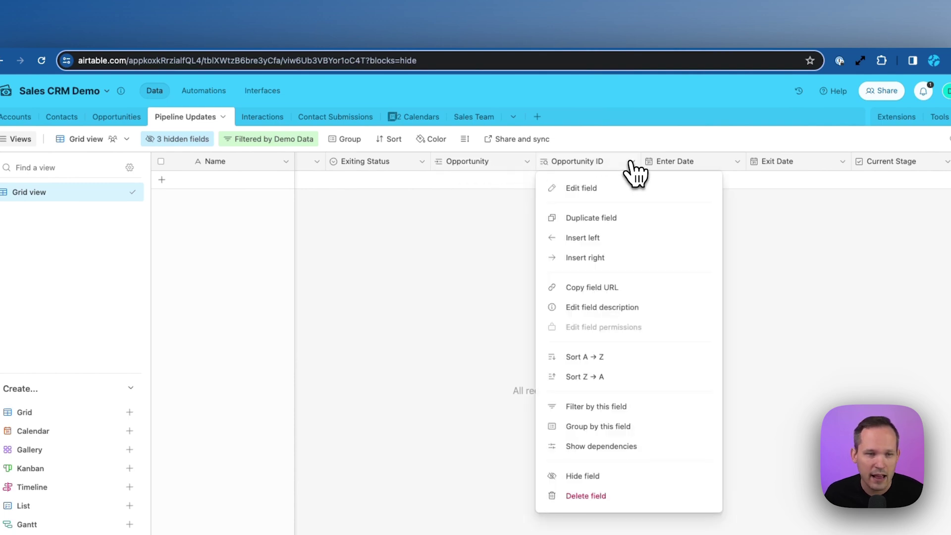
click(614, 189)
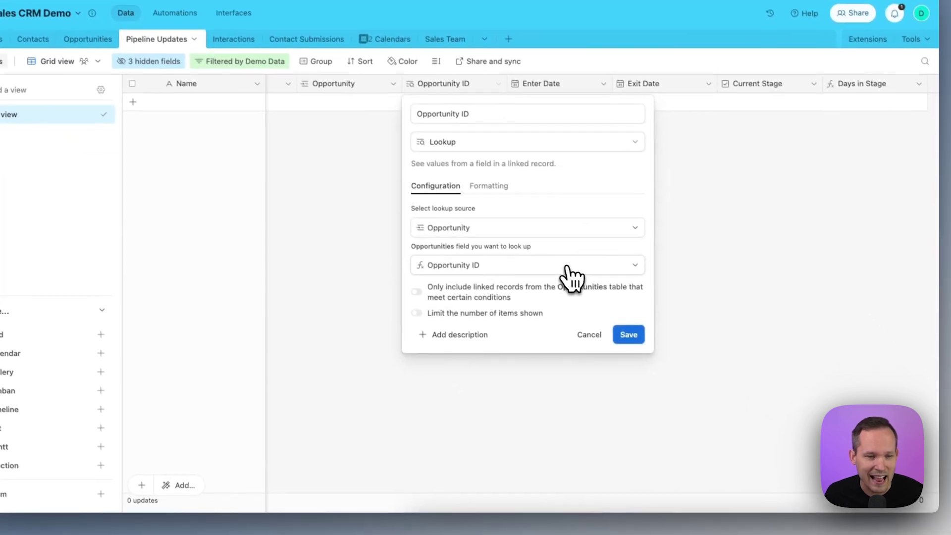
click(605, 309)
scroll(534, 373, up, 10)
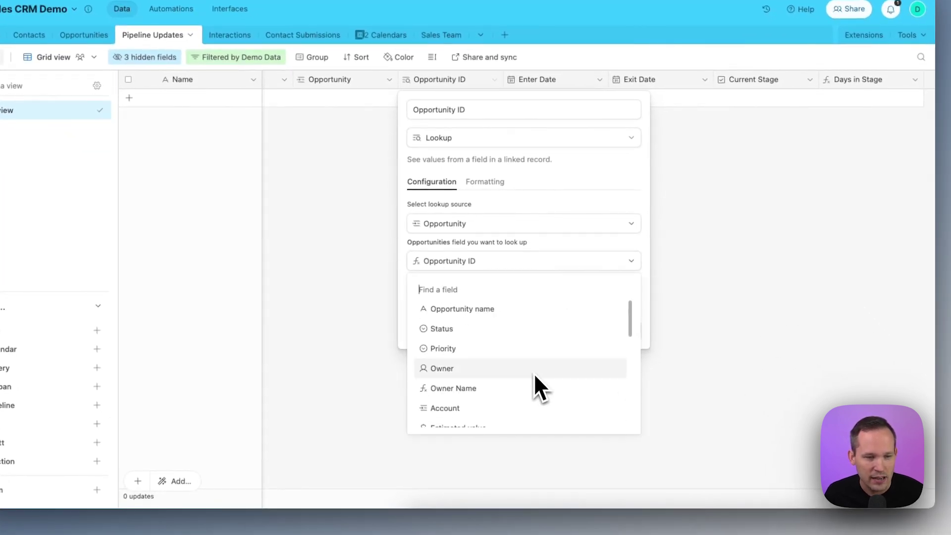
click(653, 293)
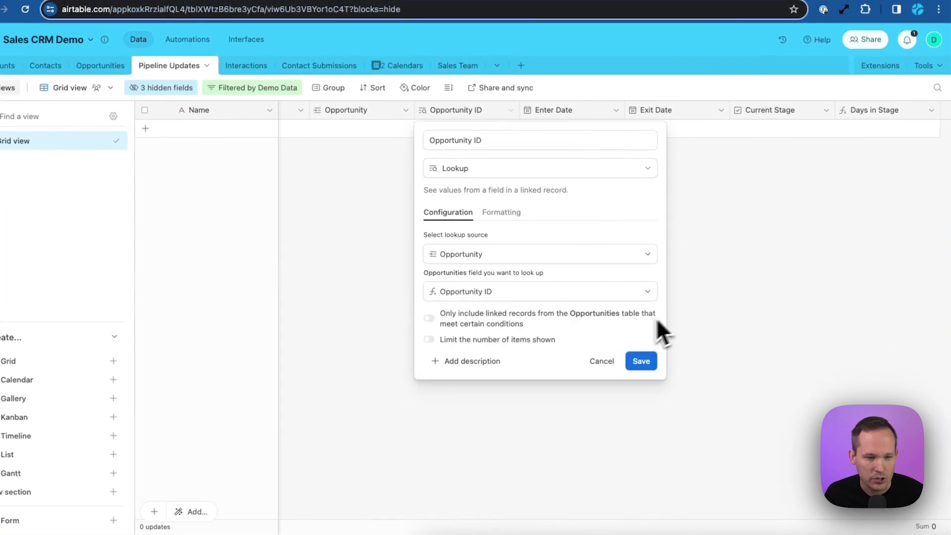
click(642, 360)
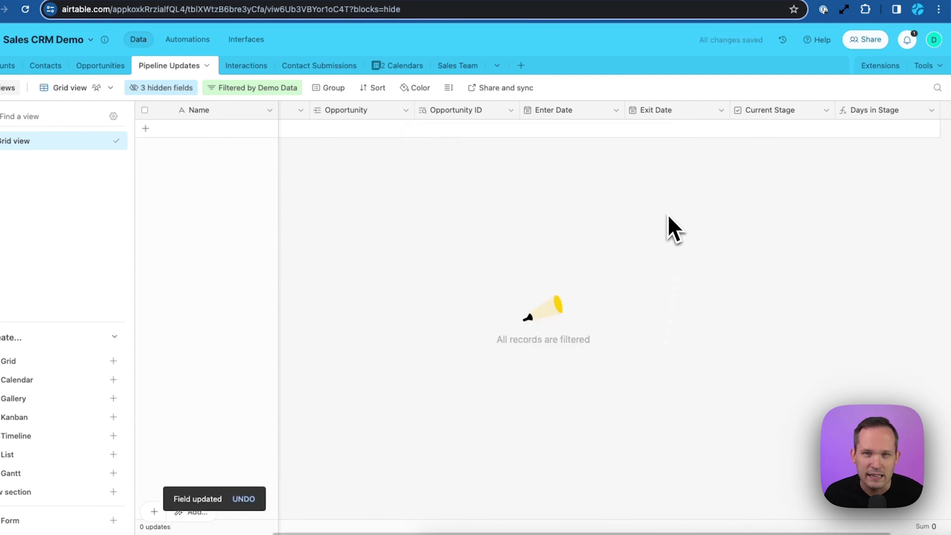
- Review the date format and time options of the Enter Date field in Pipeline Updates
click(615, 108)
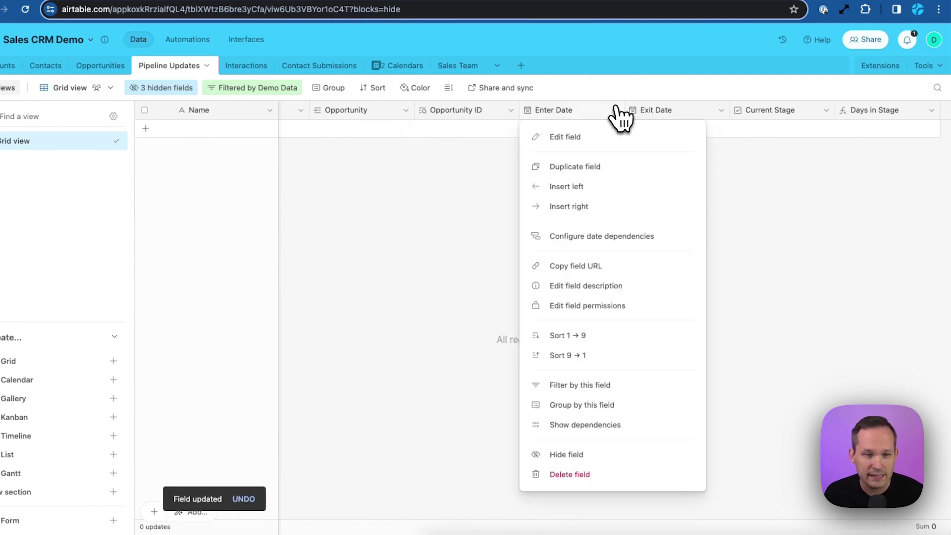
click(605, 139)
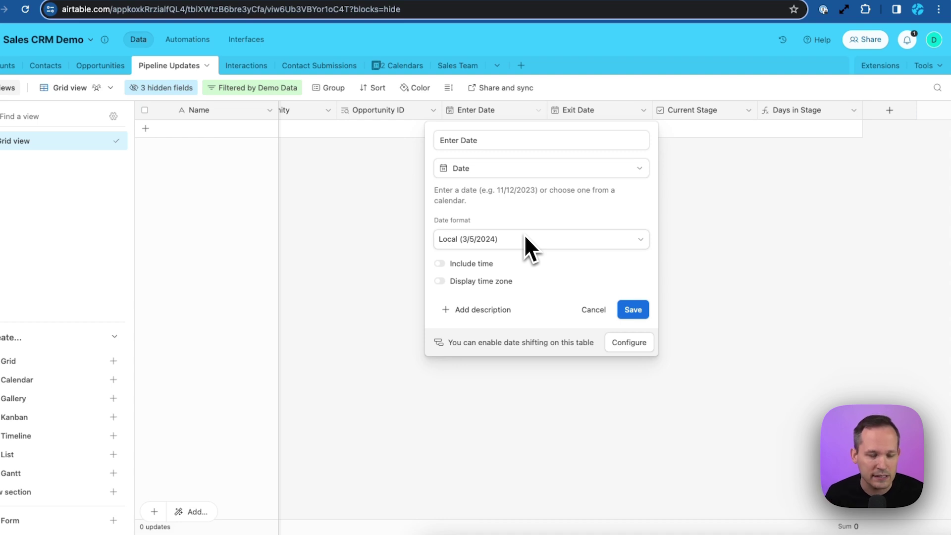
key(Escape)
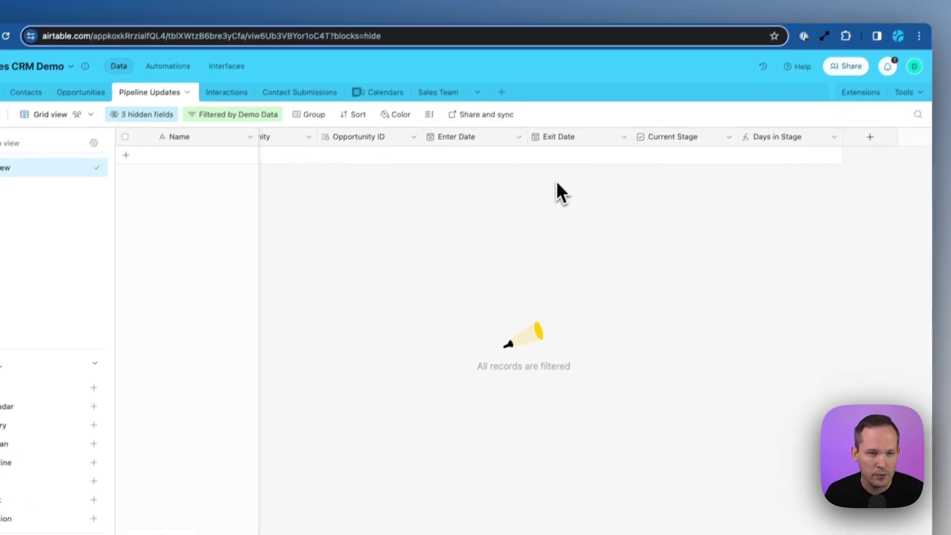
- Inspect the Current Stage checkbox field's settings and close them without changes
click(728, 137)
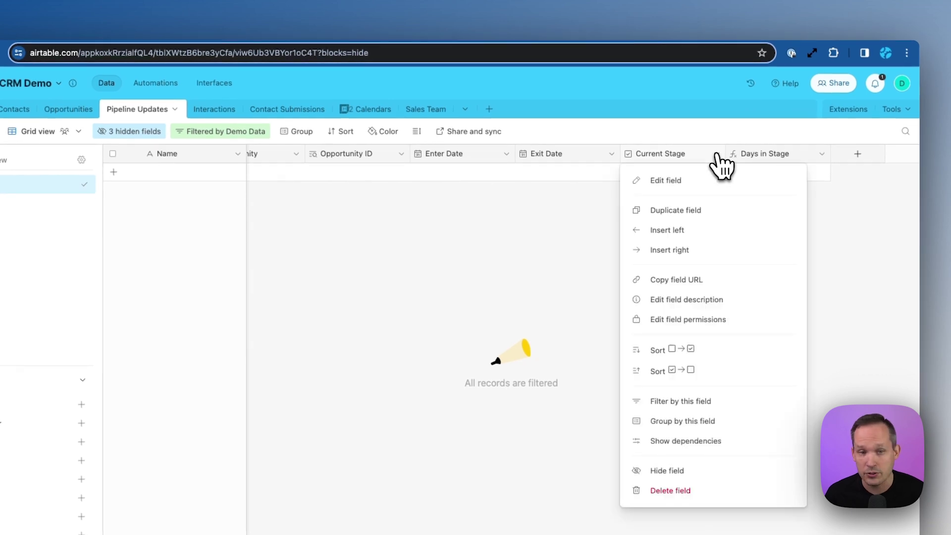
click(692, 182)
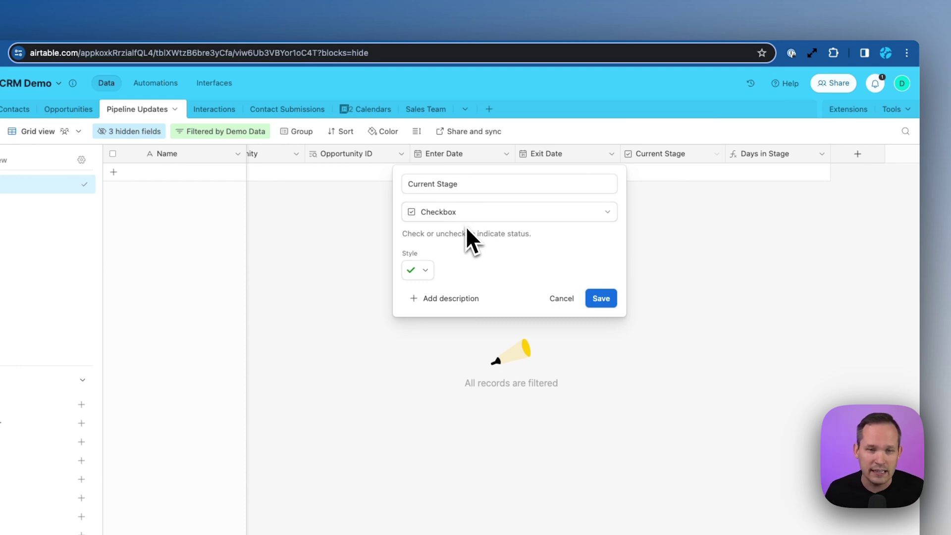
click(564, 297)
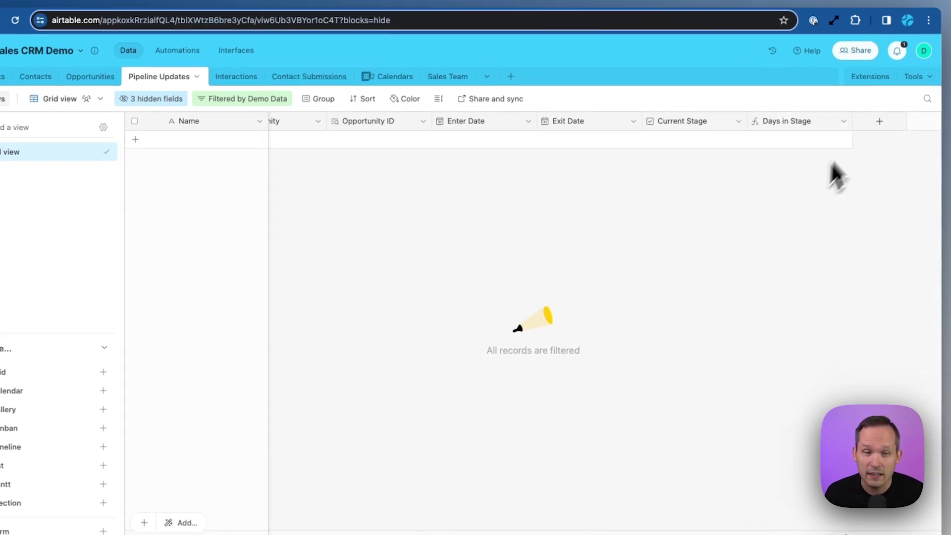
- Inspect the DATETIME_DIFF formula of the Days in Stage field in Pipeline Updates and the arguments it uses
click(843, 121)
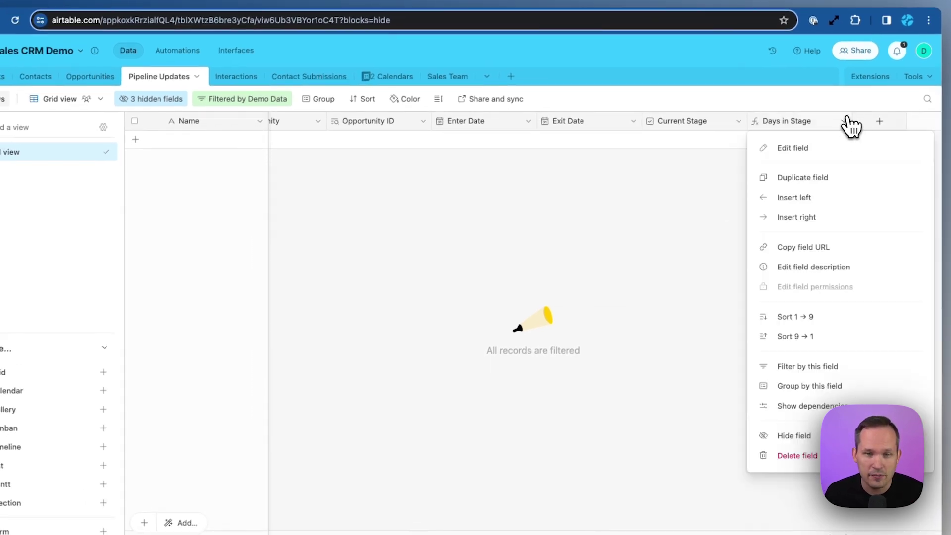
click(831, 149)
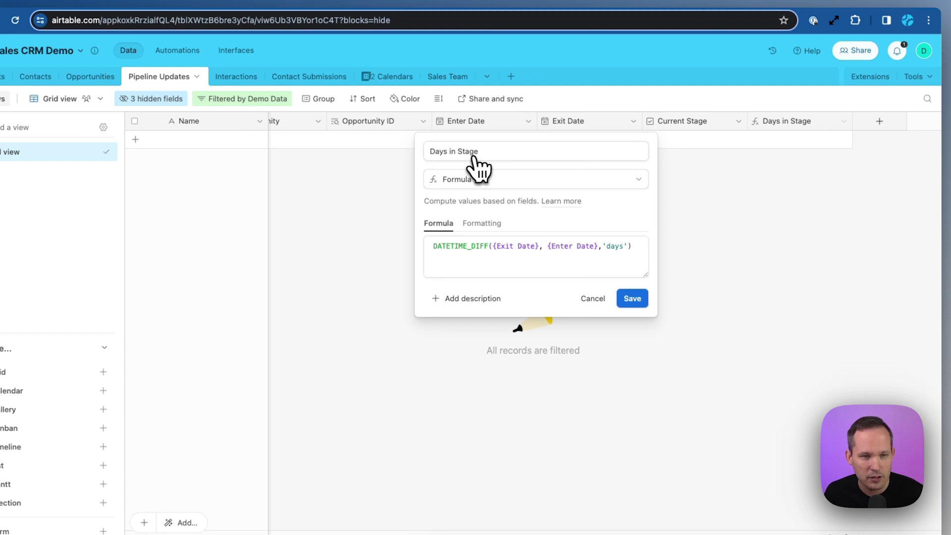
click(446, 254)
key(shift+End)
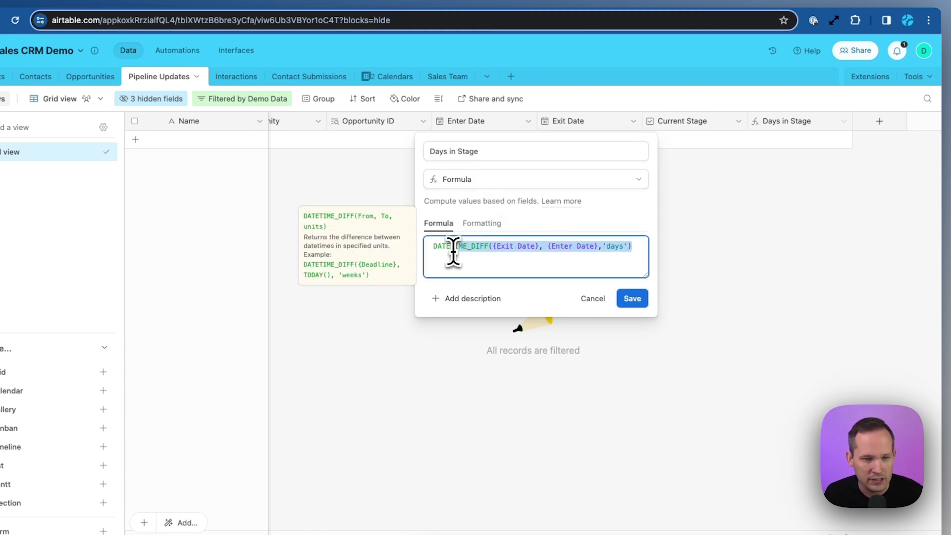
drag(445, 247, 621, 247)
click(638, 246)
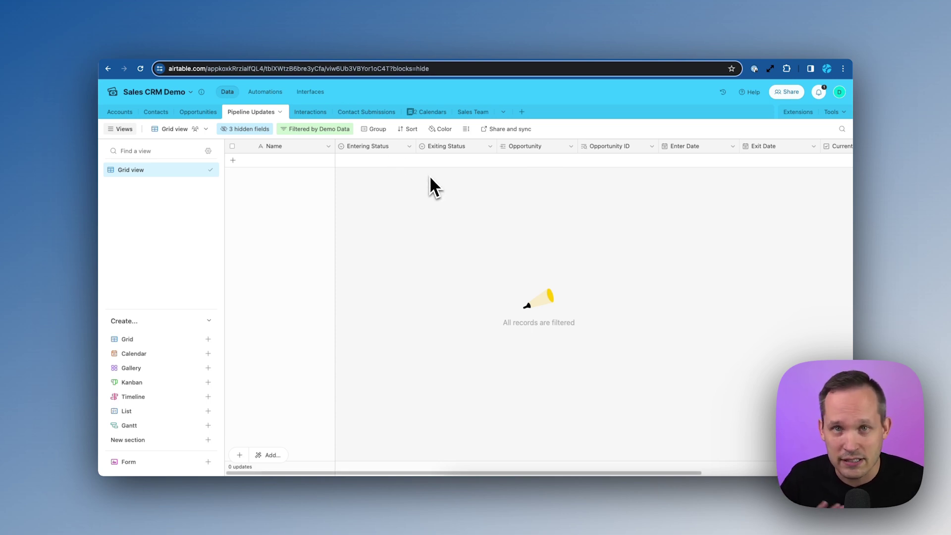
- In the Pipeline Update - Opportunity Creation automation, review the Create record action's Opportunity mapping and its available data sources
click(258, 94)
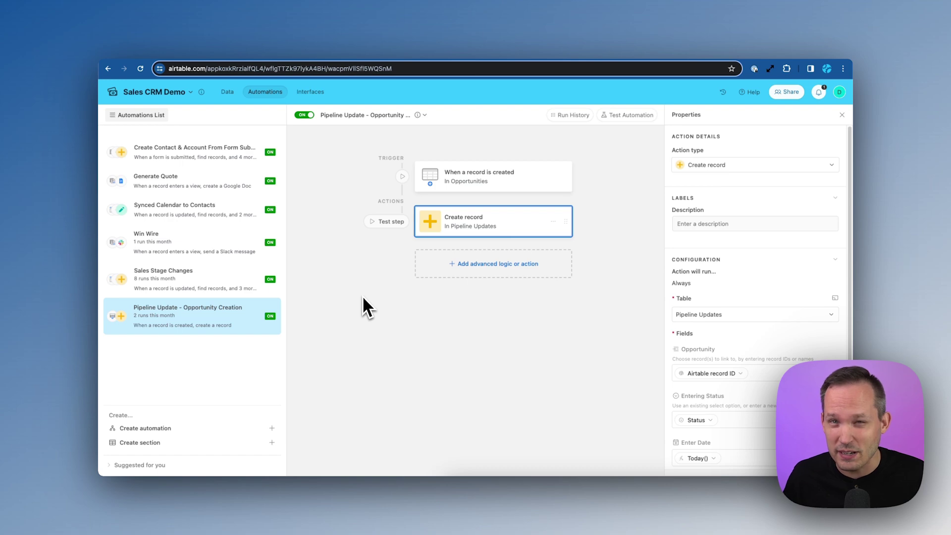
scroll(769, 202, down, 3)
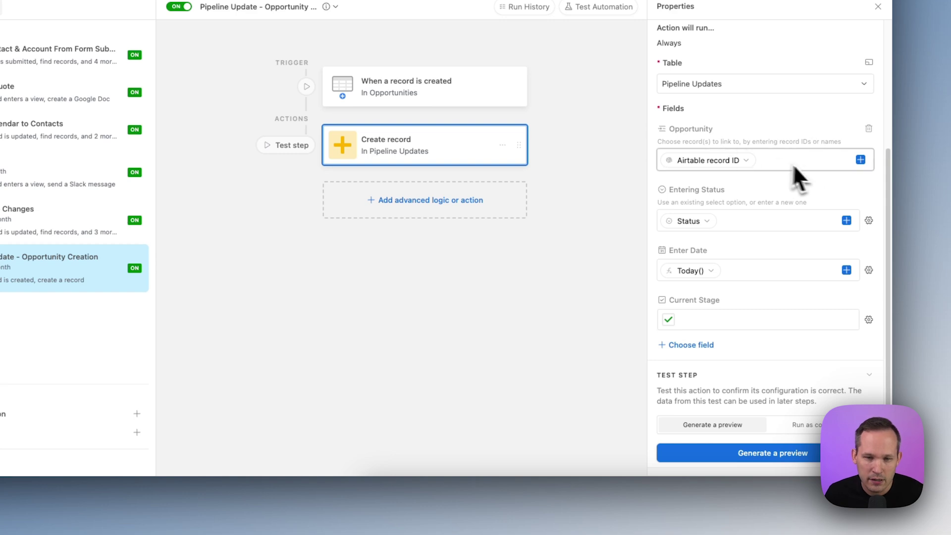
click(860, 160)
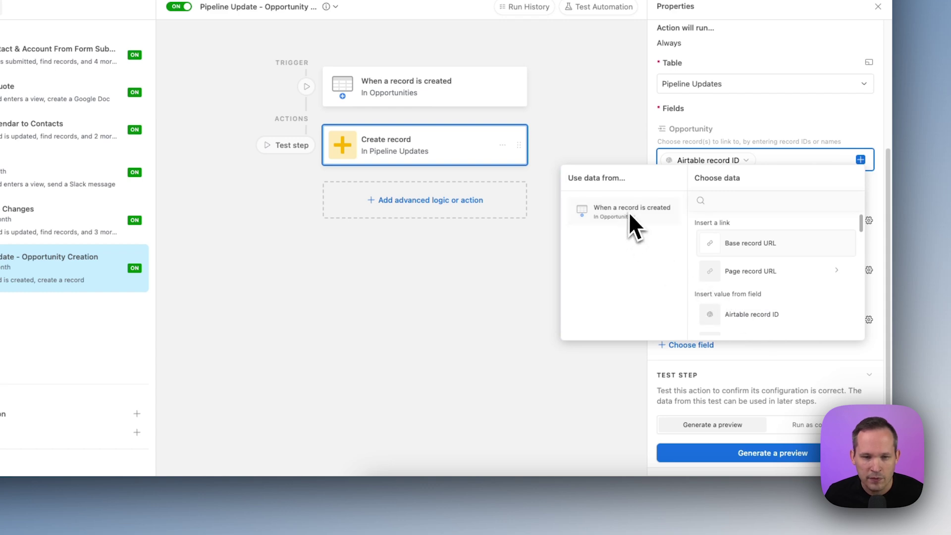
click(847, 127)
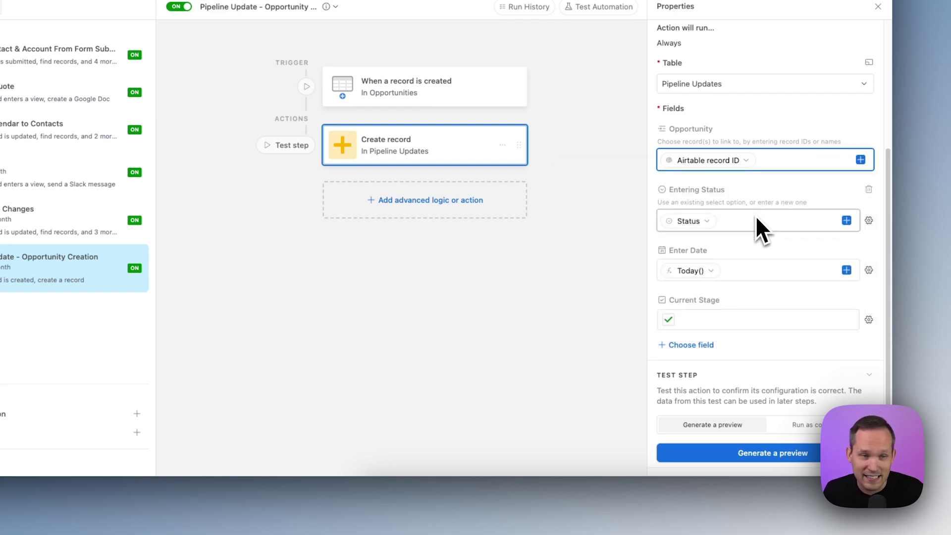
- Review the data sources available for the Entering Status and Enter Date values in the Create record action without changing them
click(846, 221)
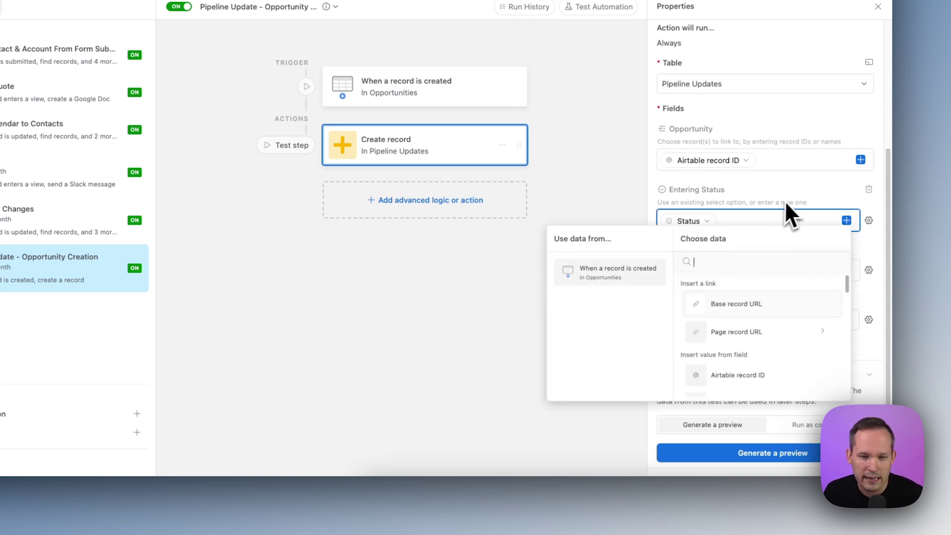
key(Escape)
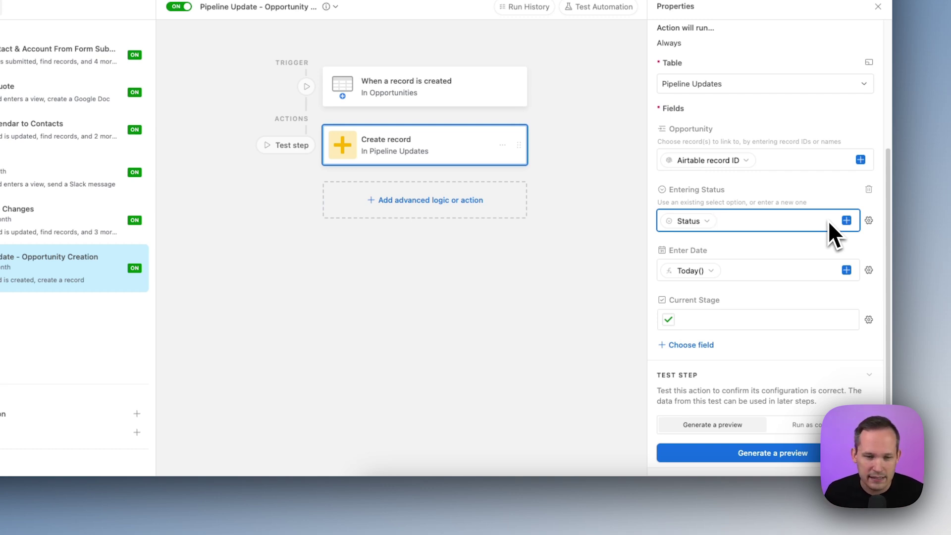
click(775, 267)
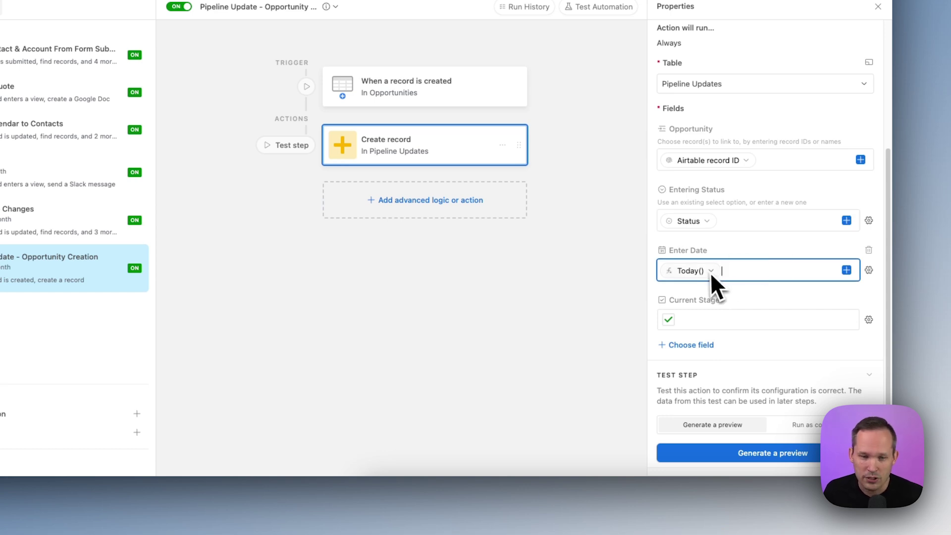
click(846, 270)
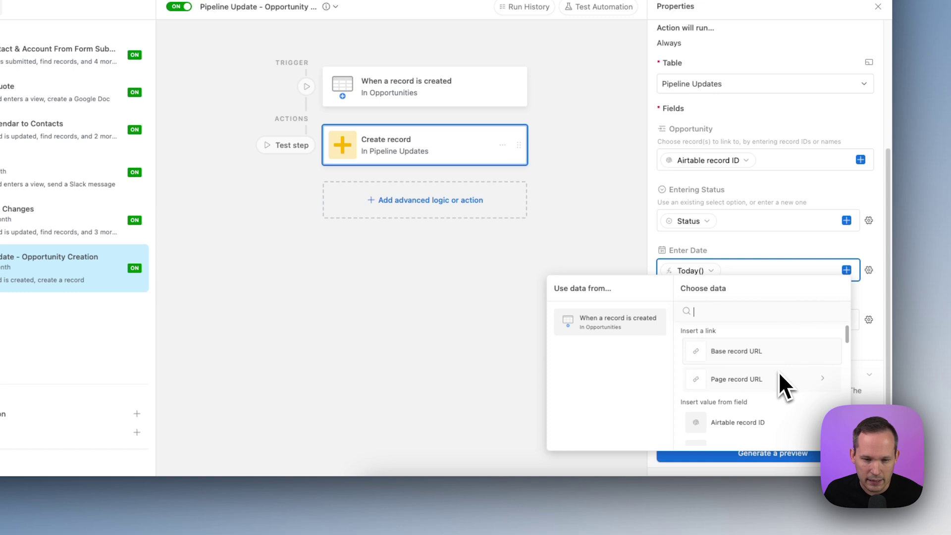
click(818, 248)
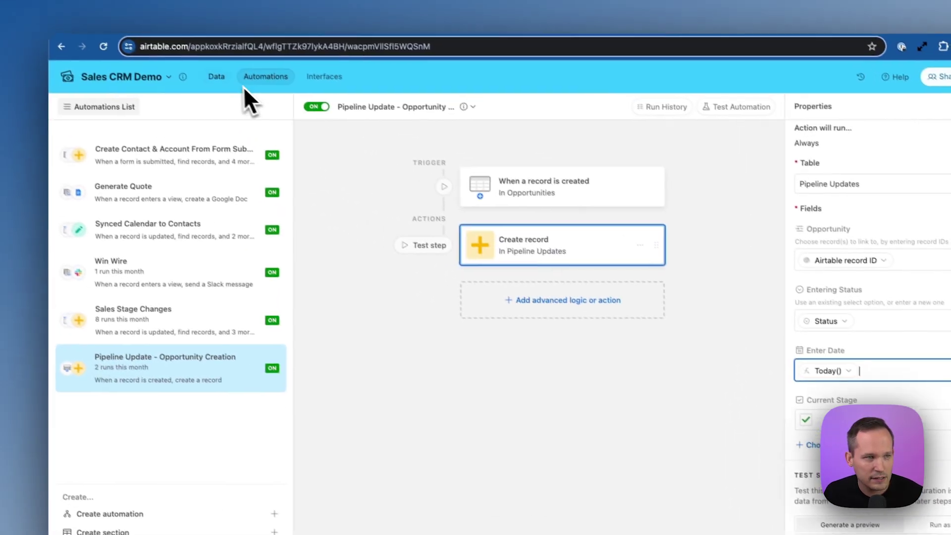
- Add a record named "New Opp" to the Opportunities table
click(217, 77)
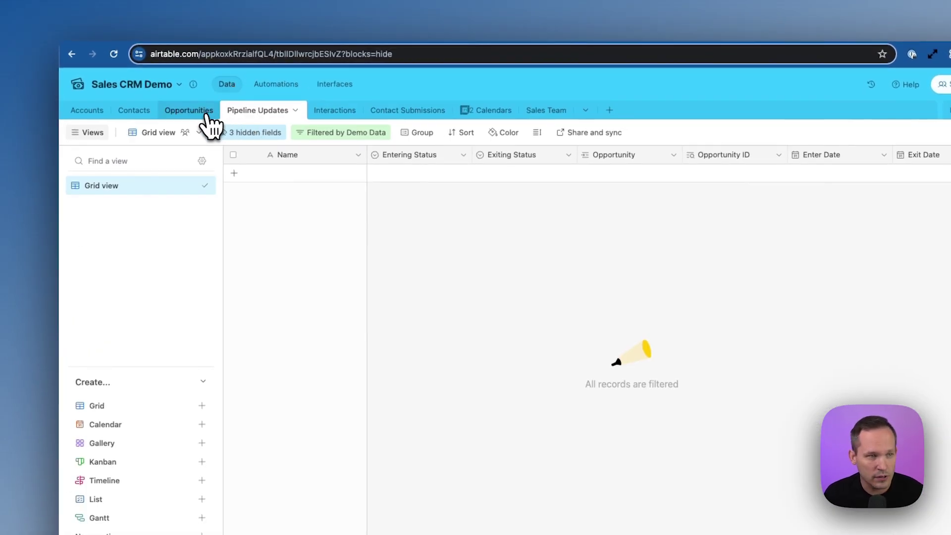
click(200, 112)
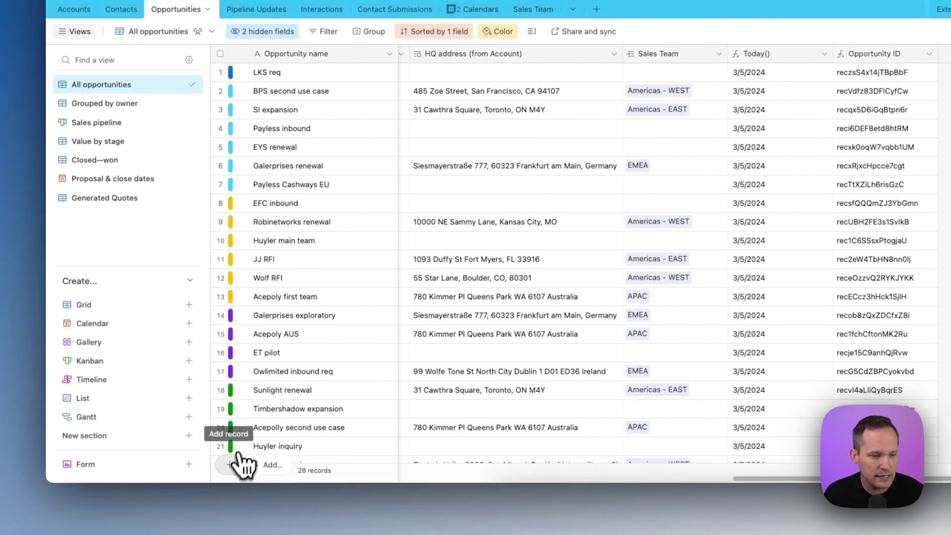
click(240, 455)
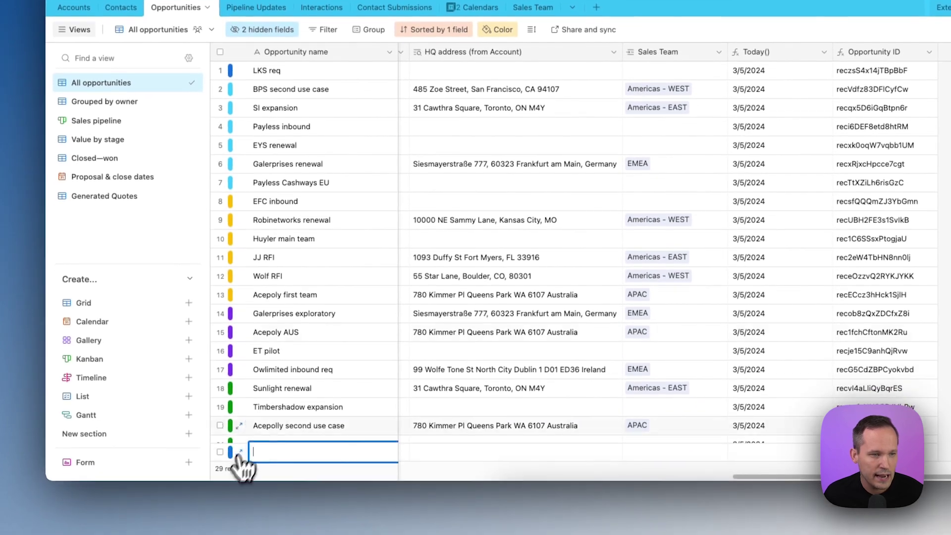
text(New Opp)
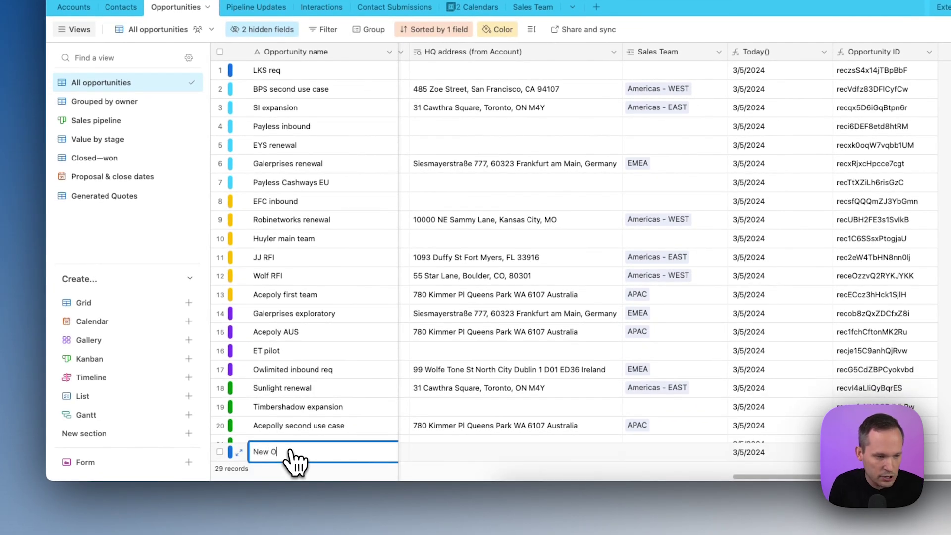
key(Return)
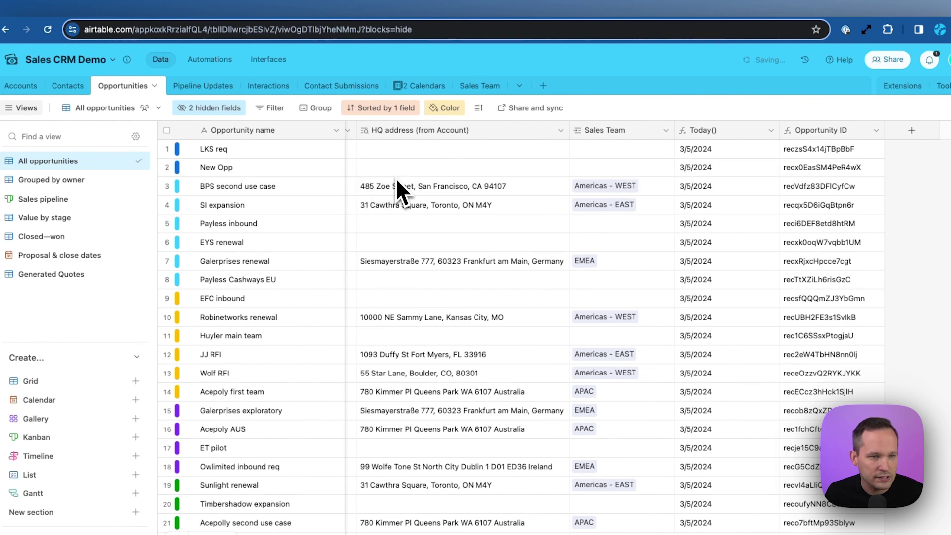
- Inspect the Status field's select options and default option in the Opportunities table, then close its settings
scroll(396, 177, left, 10)
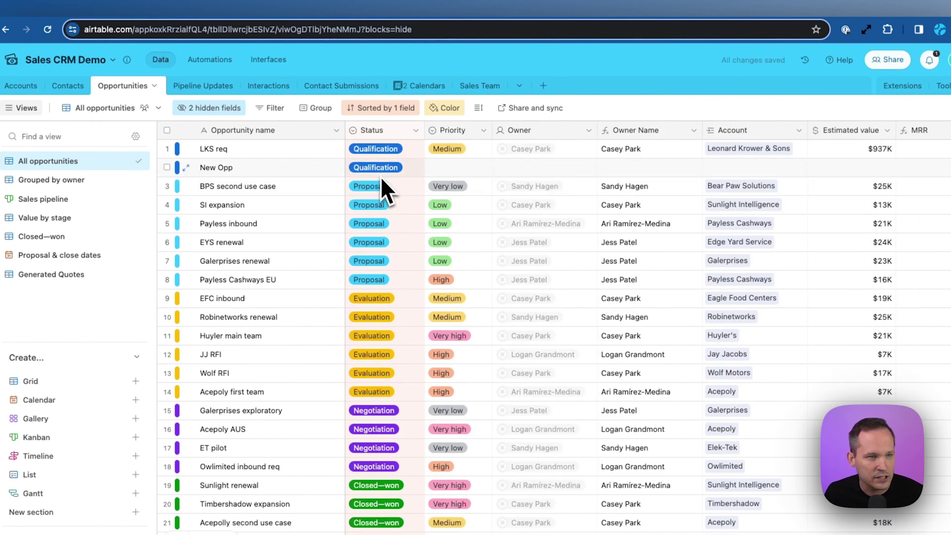
click(415, 130)
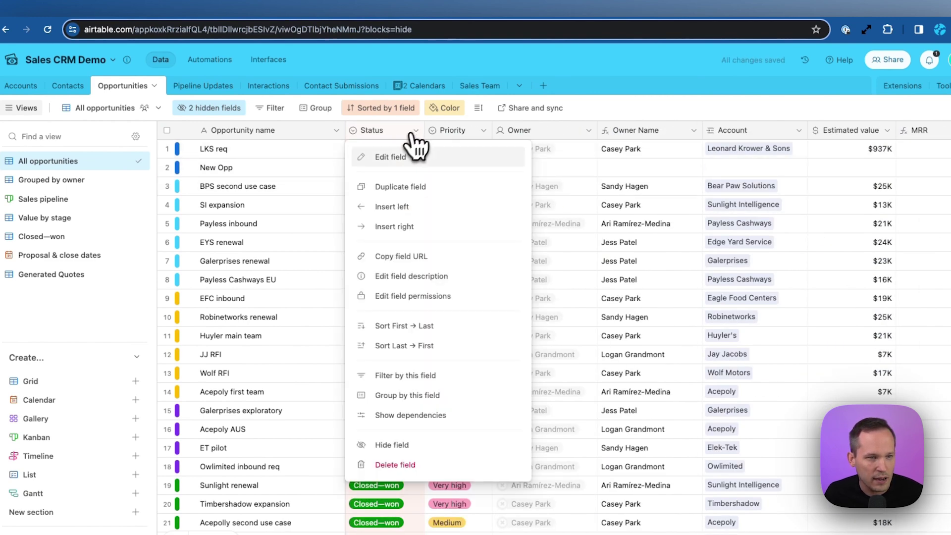
click(387, 156)
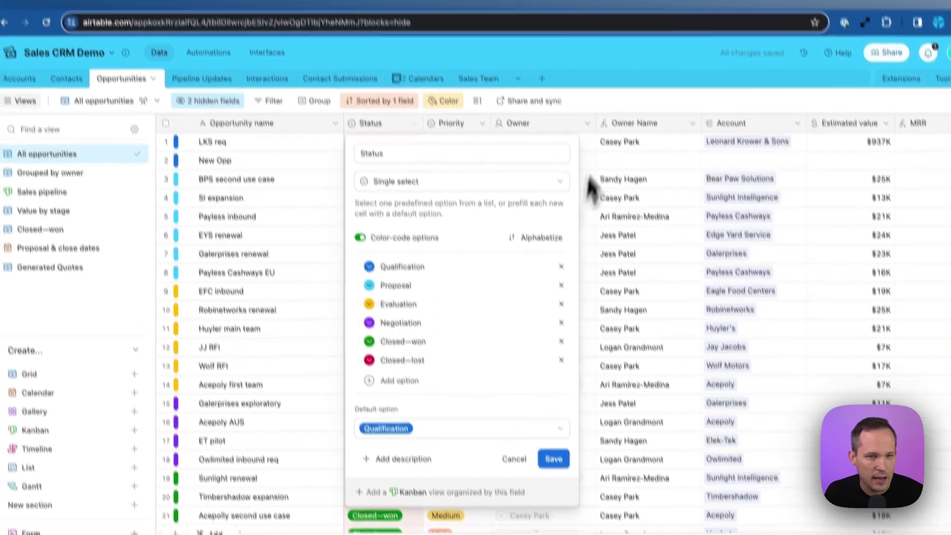
click(585, 150)
- Examine the New Opp entry in Pipeline Updates across its status, opportunity, date, Current Stage and Days in Stage fields
click(211, 45)
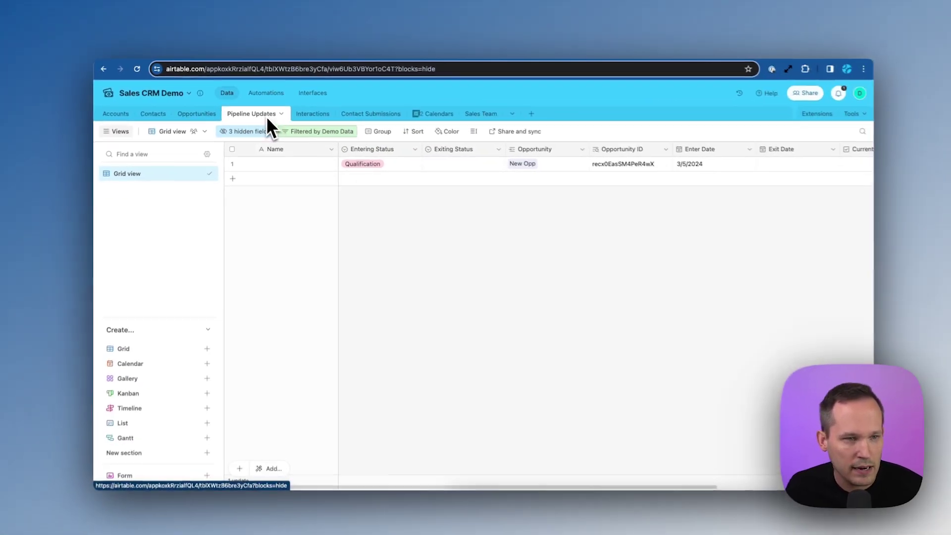
scroll(421, 199, right, 5)
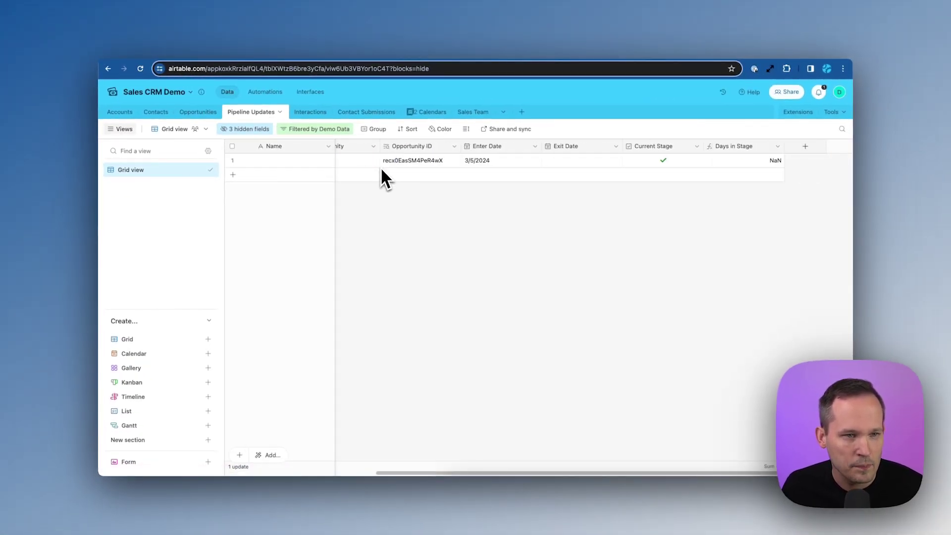
scroll(398, 171, left, 5)
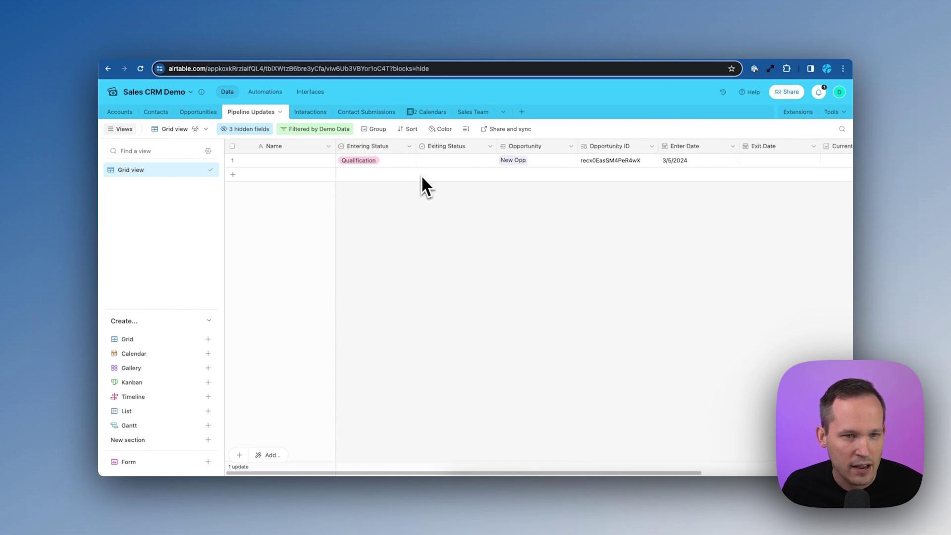
scroll(421, 176, right, 5)
scroll(420, 176, left, 5)
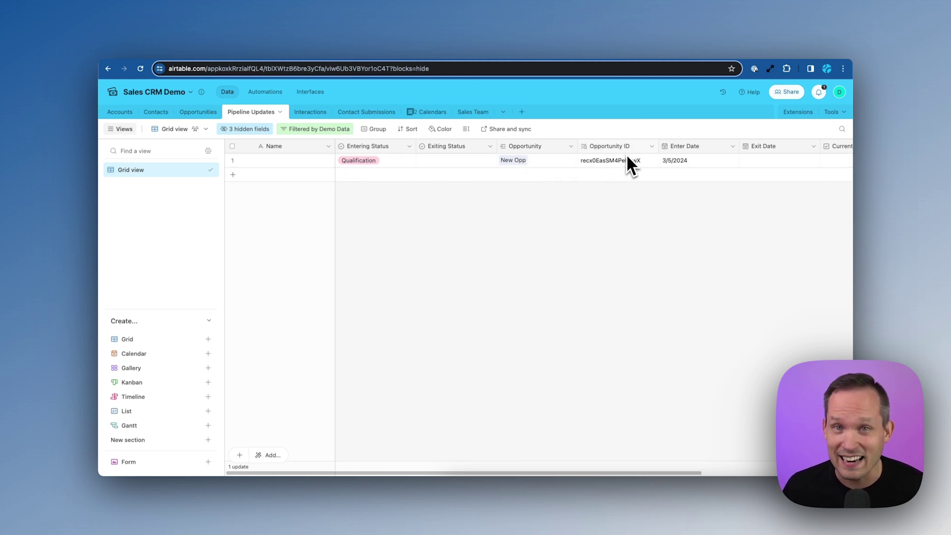
scroll(628, 170, right, 4)
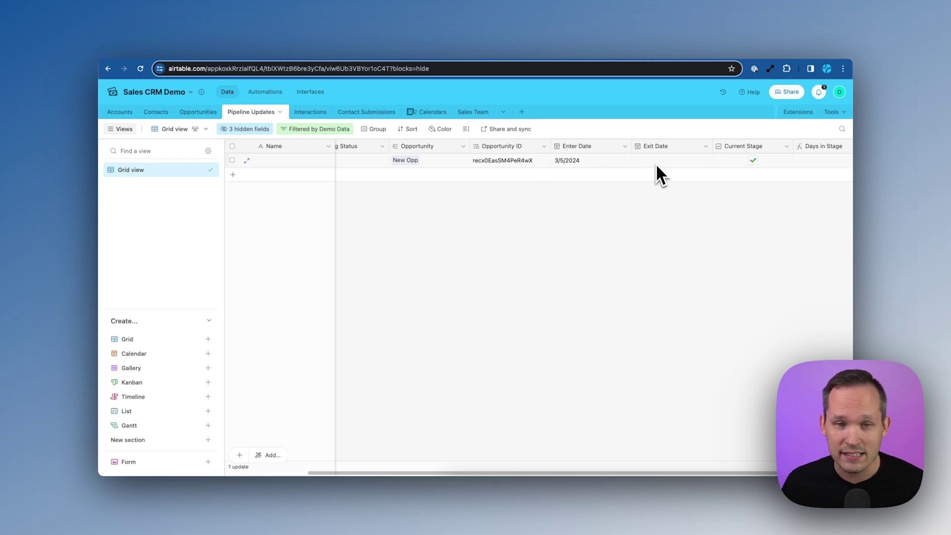
scroll(656, 166, left, 3)
scroll(656, 166, right, 5)
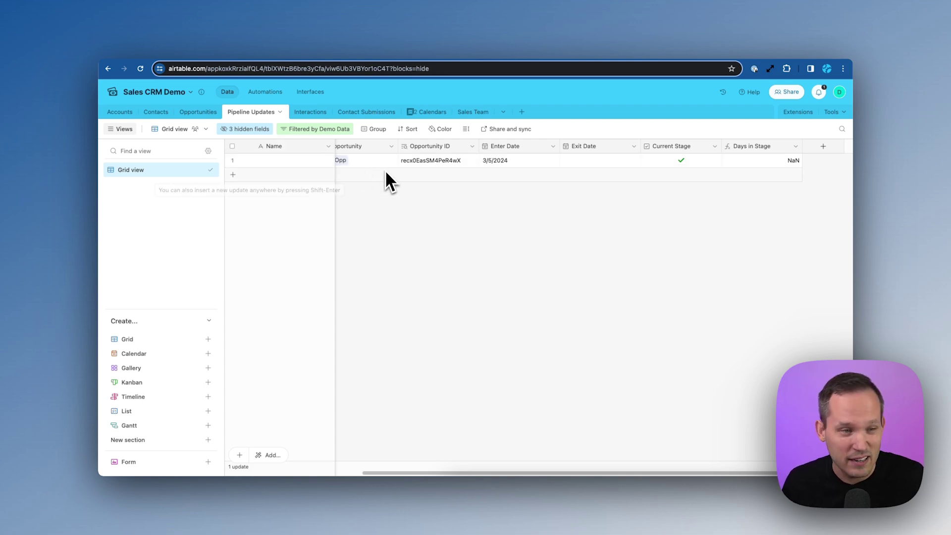
scroll(386, 173, left, 5)
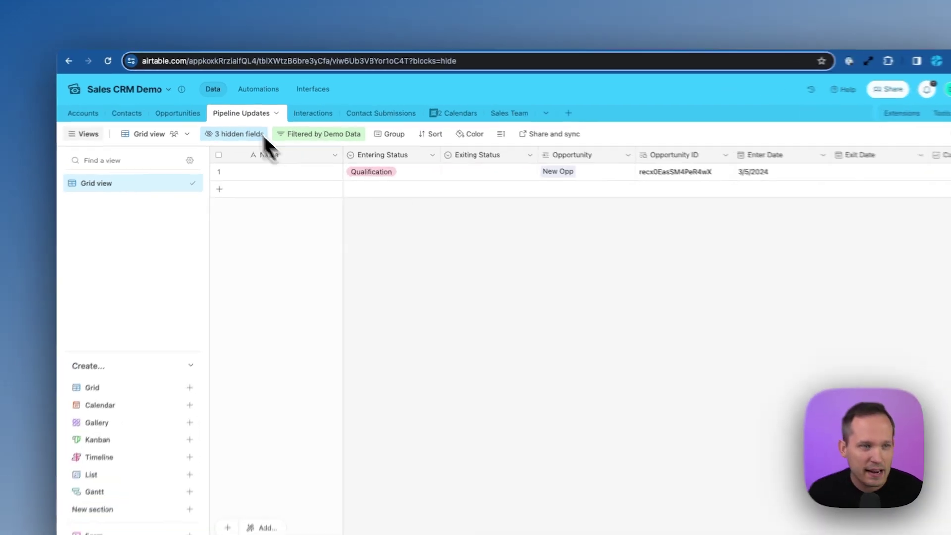
- Open the Sales Stage Changes automation and inspect the configuration of its record-updated trigger
click(250, 92)
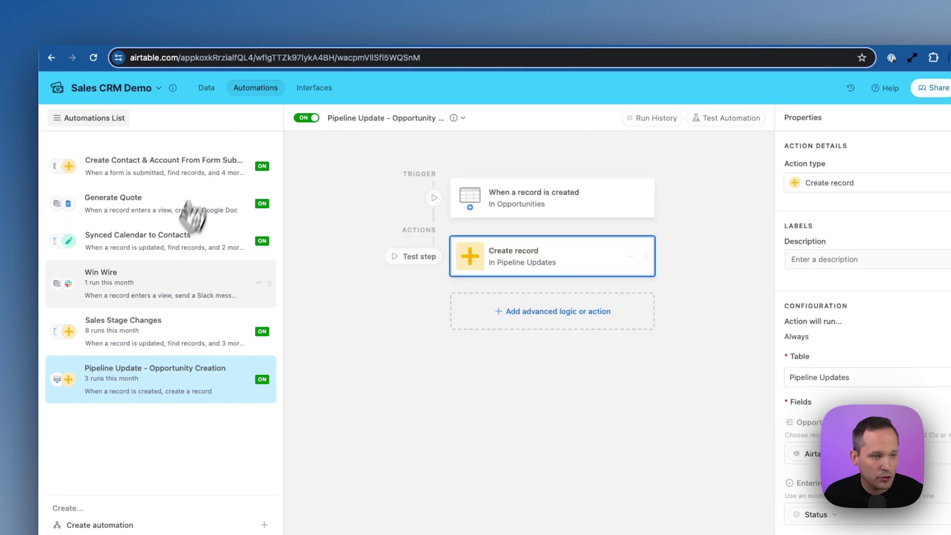
click(171, 329)
mouse_move(468, 246)
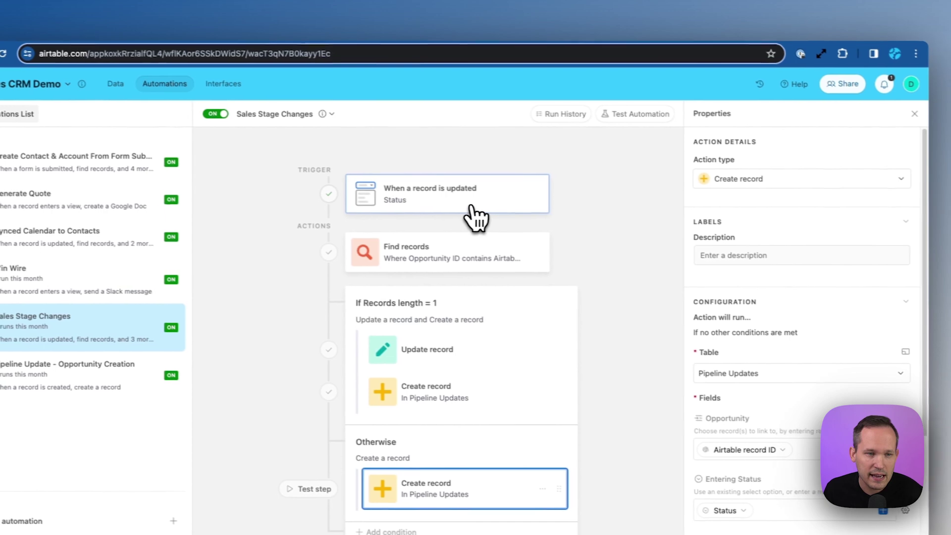
click(564, 214)
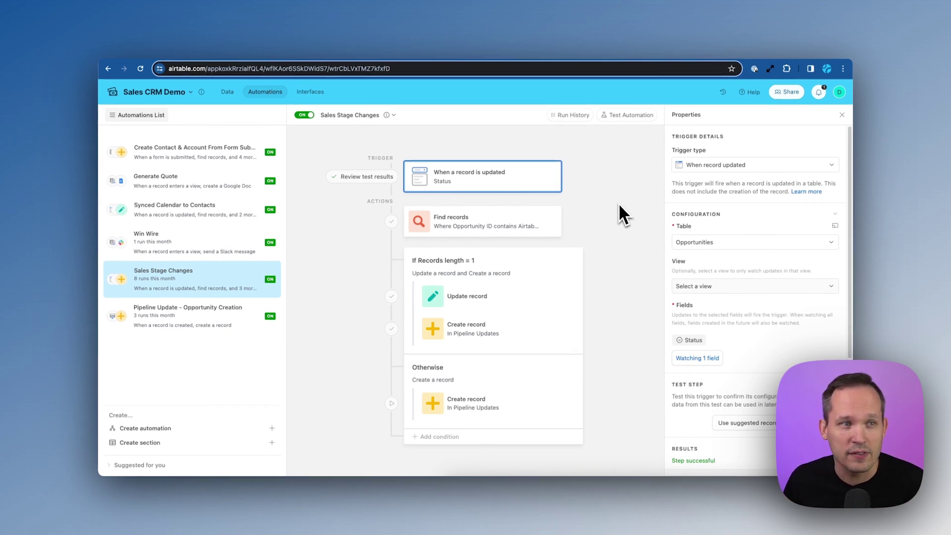
- Return to the Pipeline Updates data and check New Opp's Exiting Status, Exit Date, Current Stage and Days in Stage
click(228, 92)
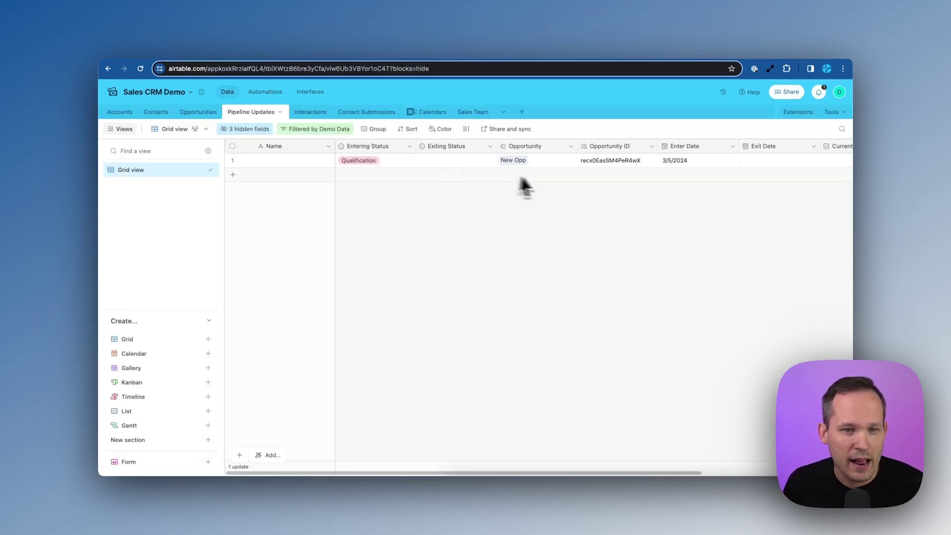
scroll(450, 166, right, 5)
scroll(450, 166, left, 3)
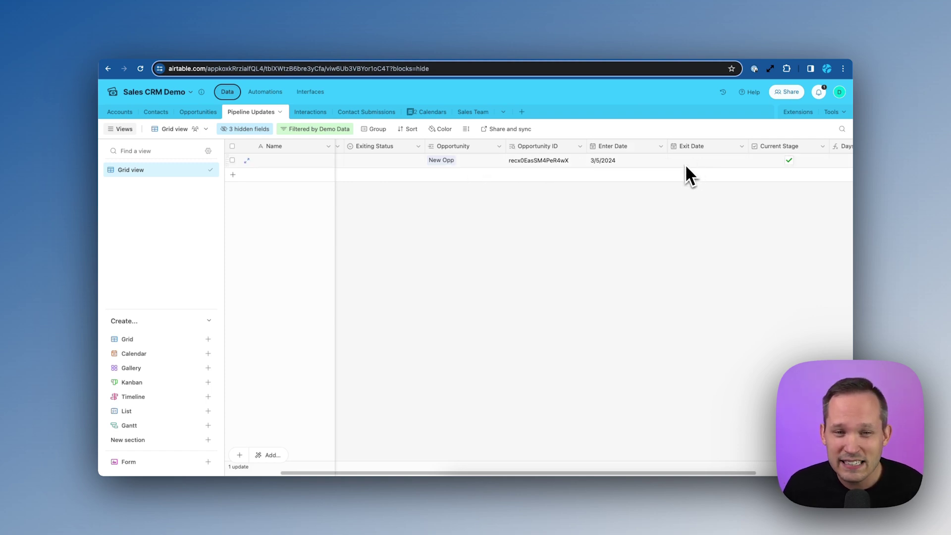
scroll(691, 161, right, 3)
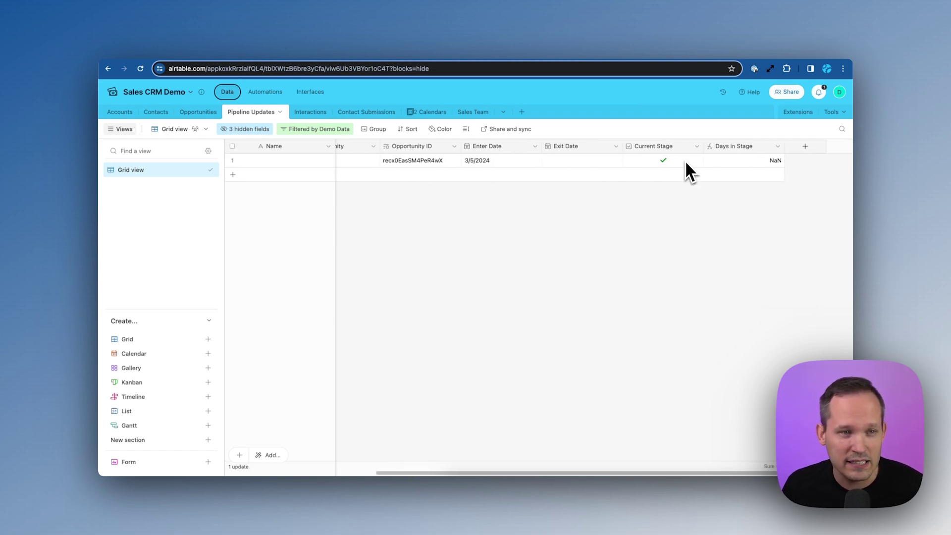
scroll(684, 160, left, 5)
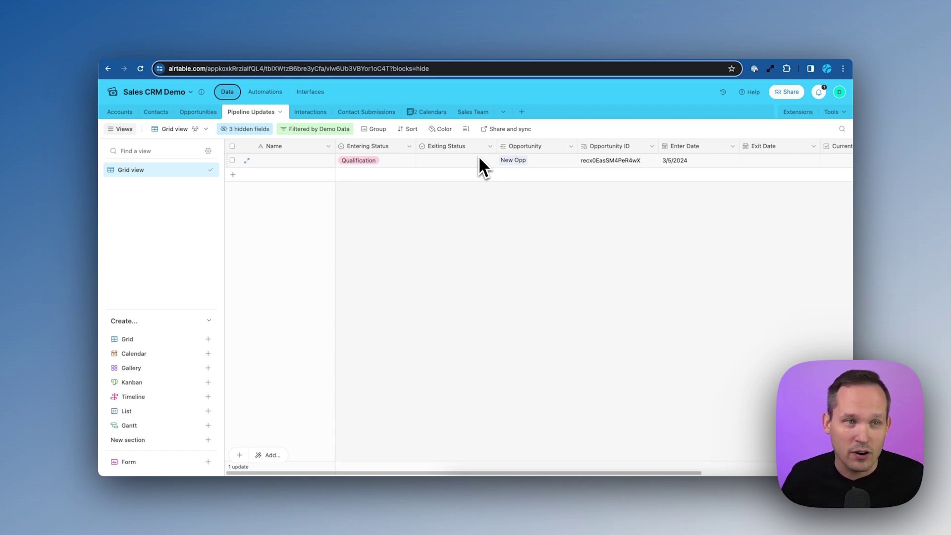
- Open the Find records action in the Sales Stage Changes automation and examine its Pipeline Updates table setting and search conditions
click(267, 93)
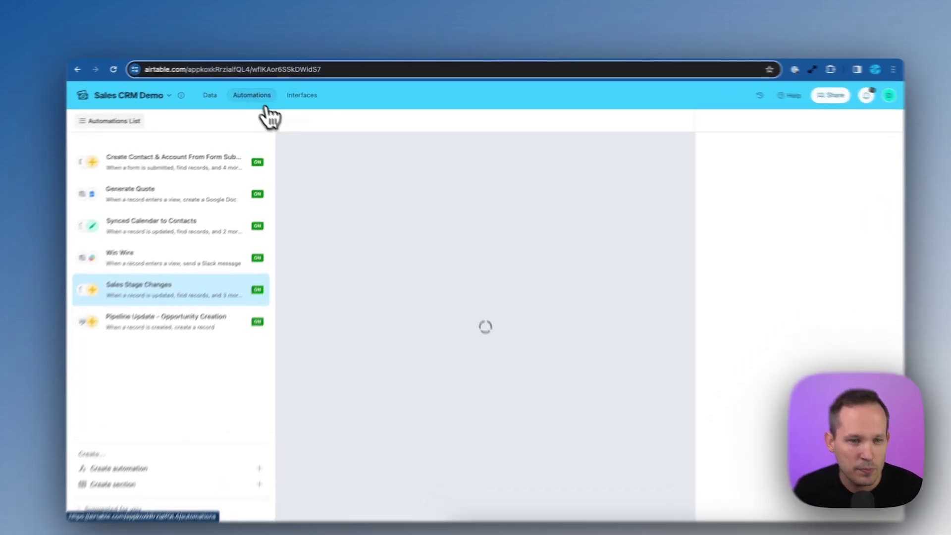
click(554, 277)
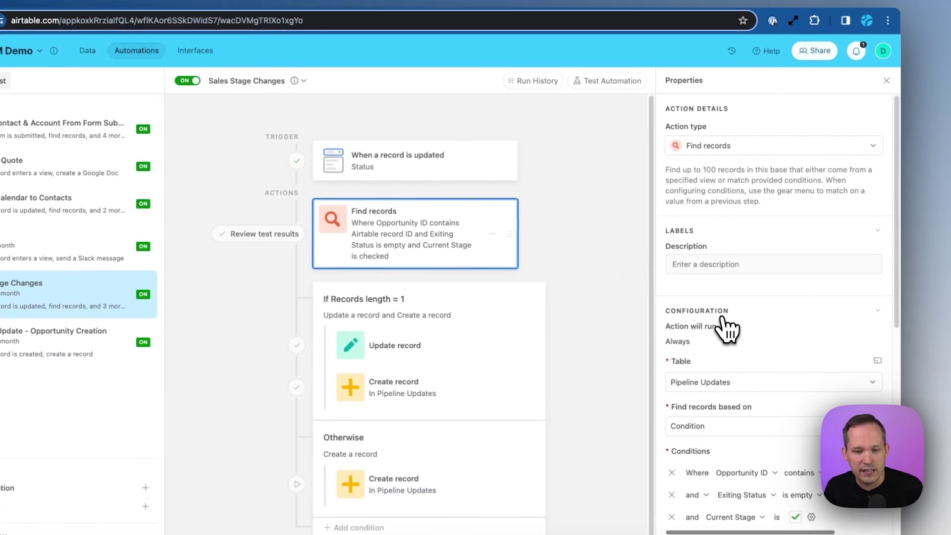
scroll(812, 378, down, 3)
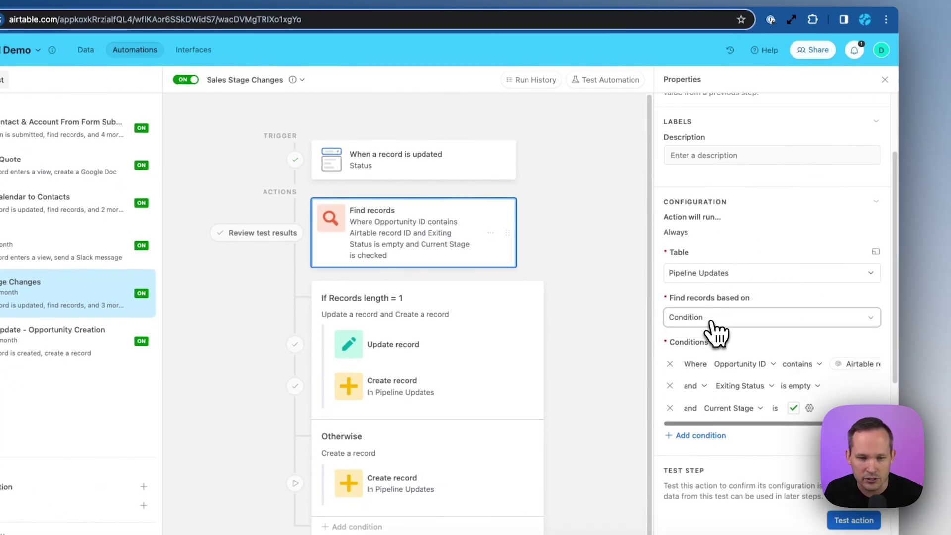
scroll(726, 327, down, 2)
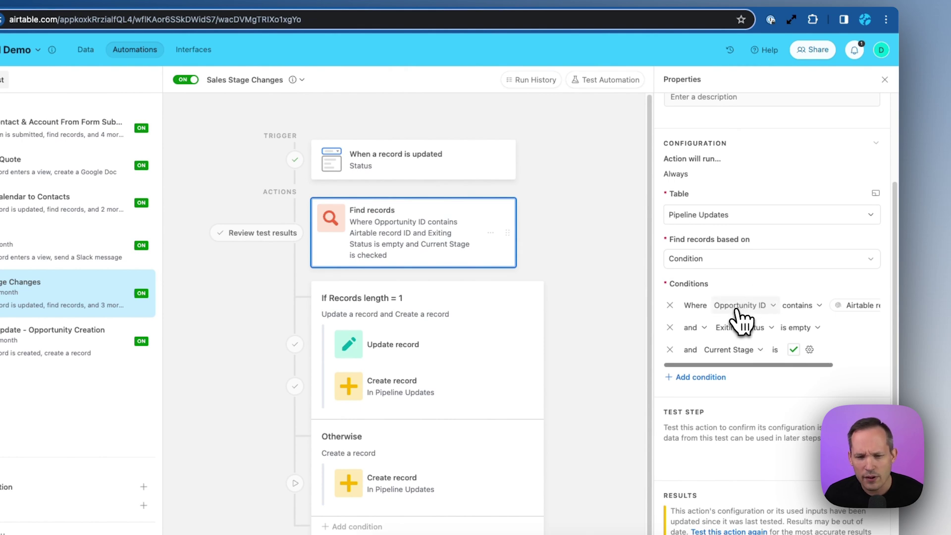
scroll(758, 317, right, 3)
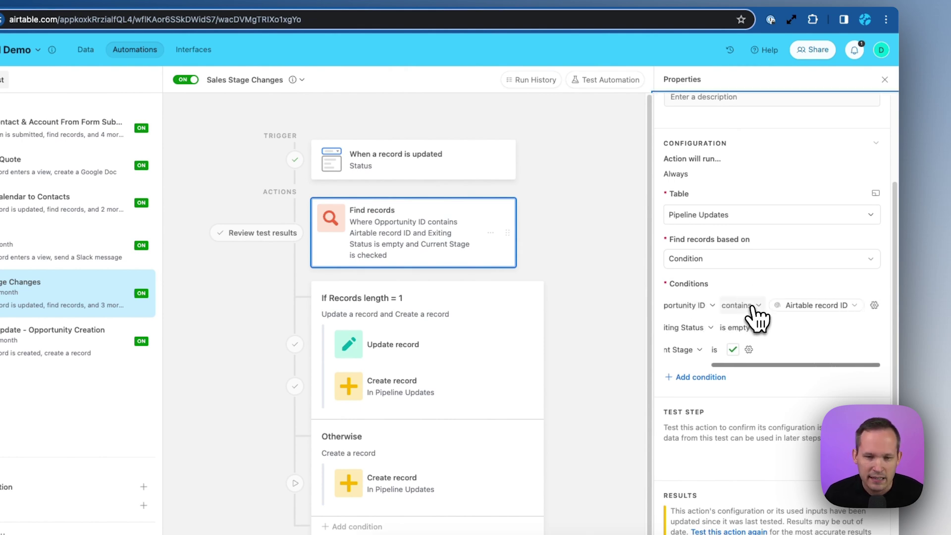
mouse_move(822, 317)
scroll(814, 317, left, 3)
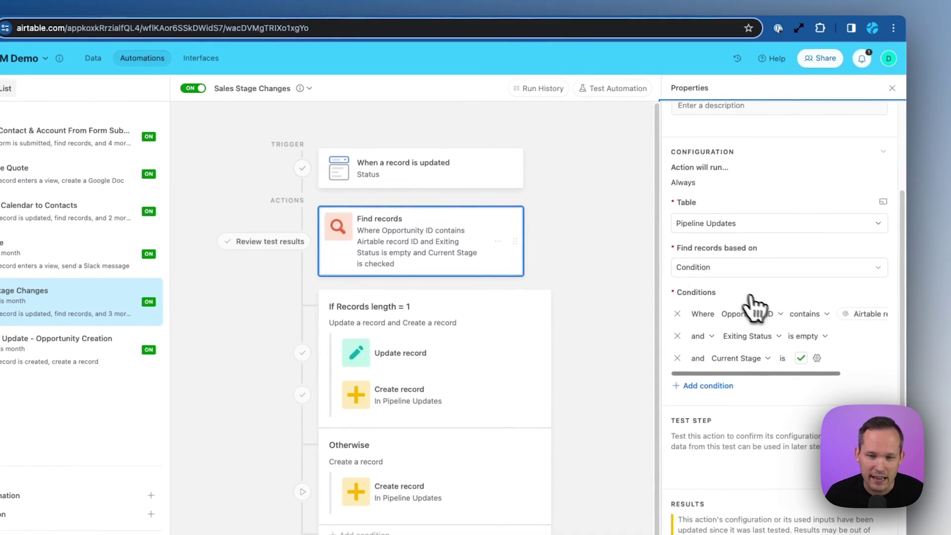
scroll(777, 337, right, 3)
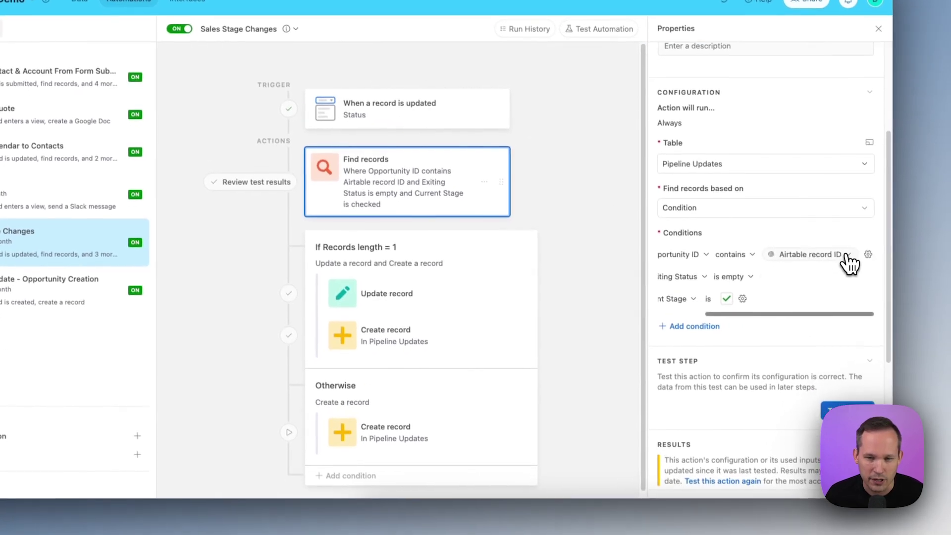
- Reinsert the trigger's Airtable record ID as the dynamic value of the Opportunity ID condition and keep the Current Stage condition checked
click(854, 314)
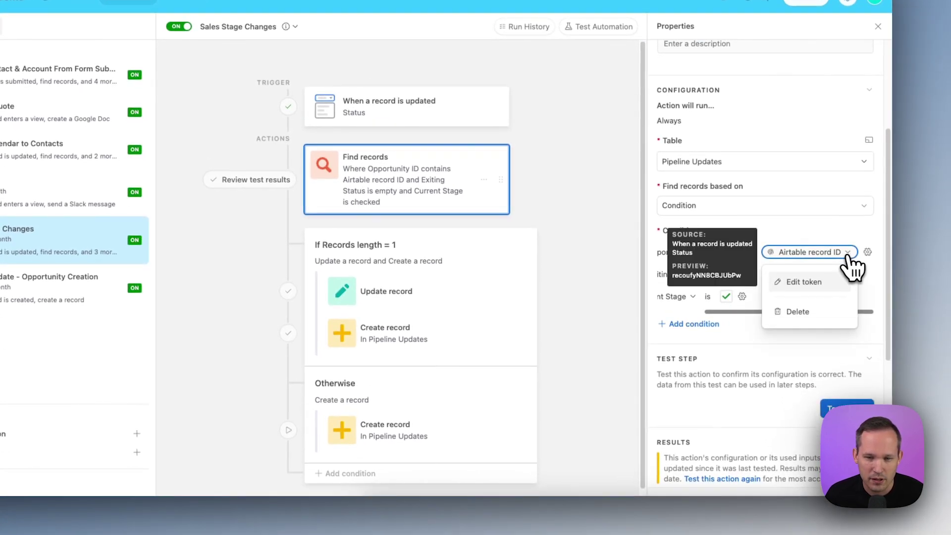
click(867, 252)
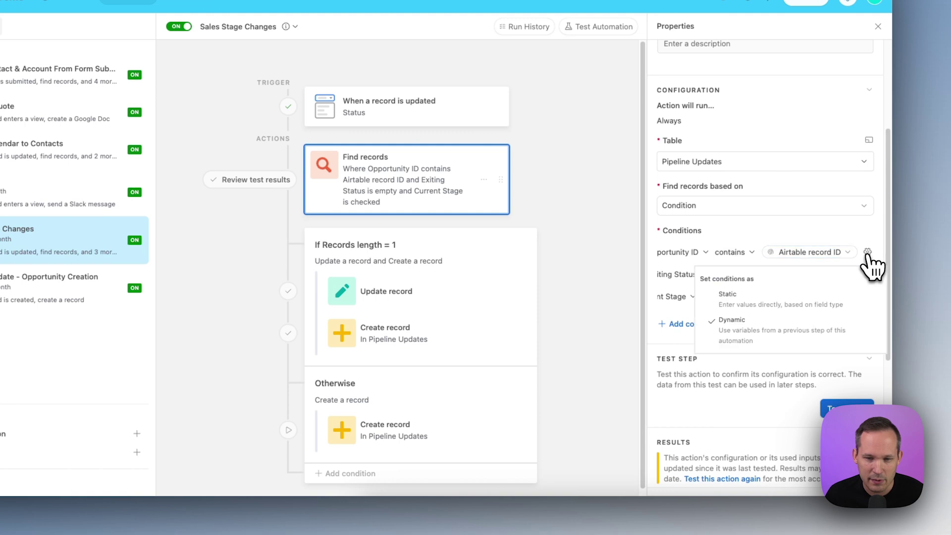
click(807, 298)
click(850, 252)
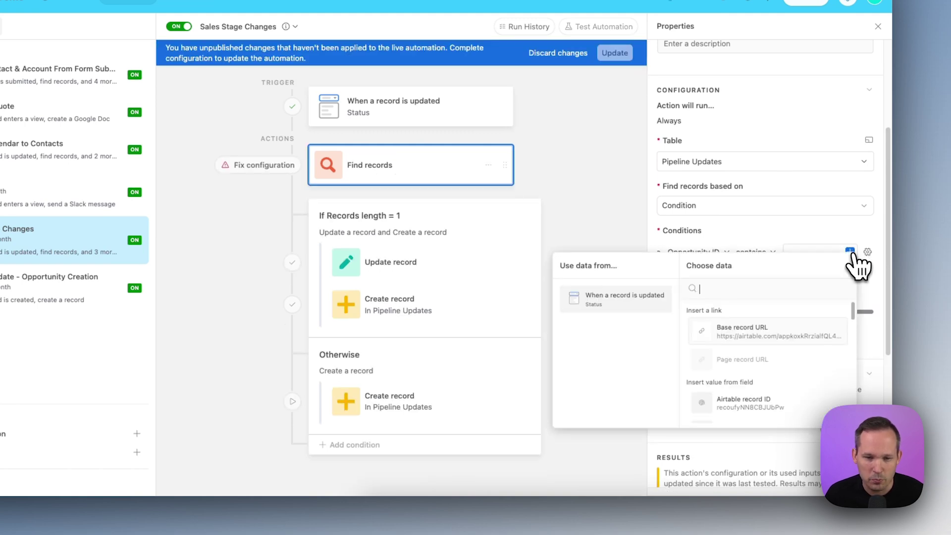
click(740, 402)
scroll(850, 280, left, 5)
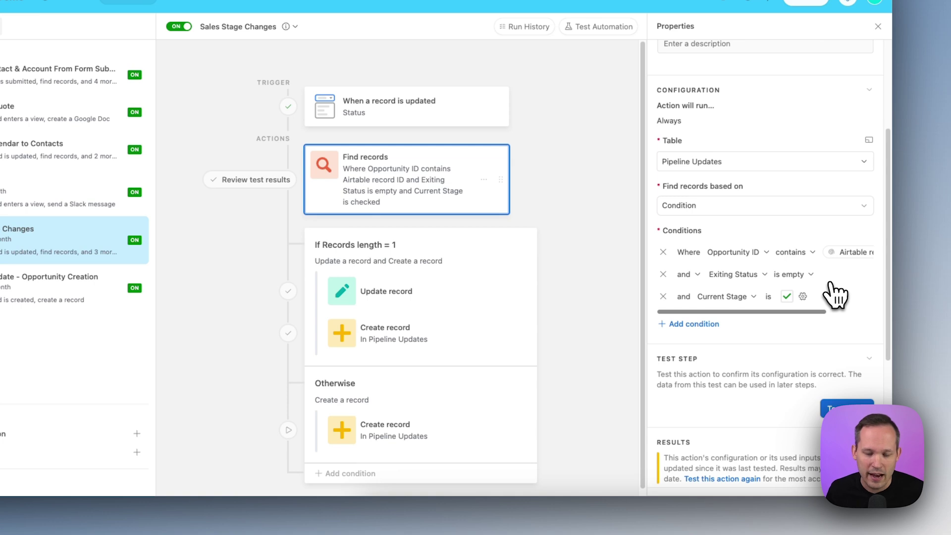
click(787, 296)
click(787, 296)
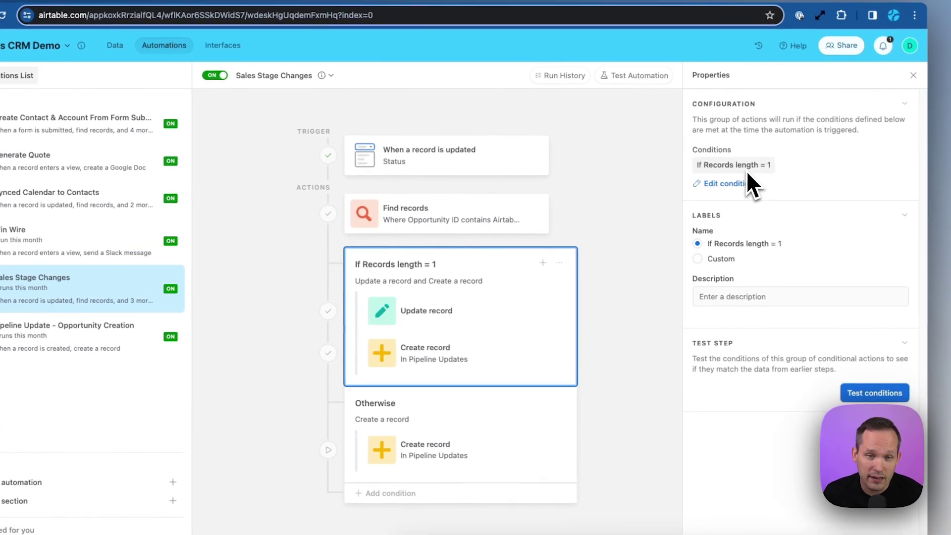
- Set the first conditional group to run when the Length of the list from Find records equals 1
click(737, 184)
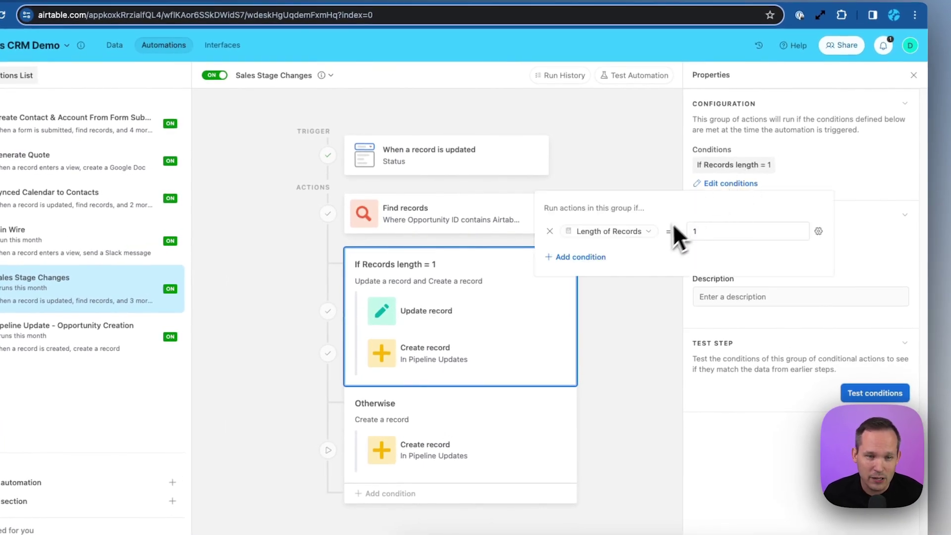
click(637, 232)
click(632, 261)
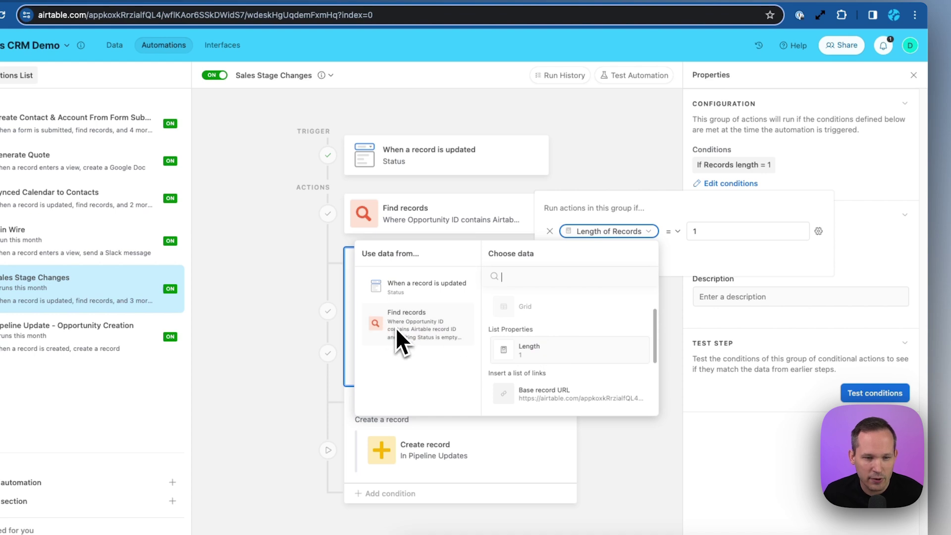
click(529, 354)
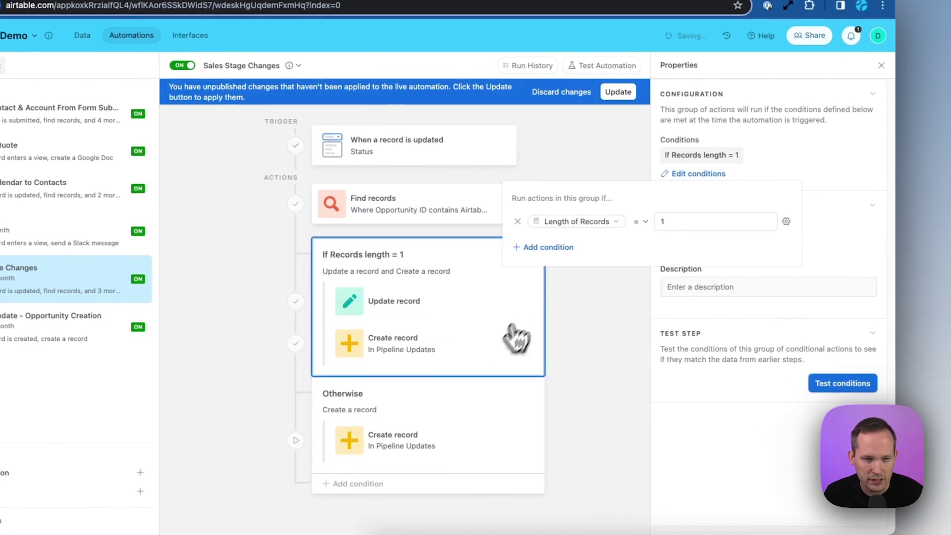
click(820, 212)
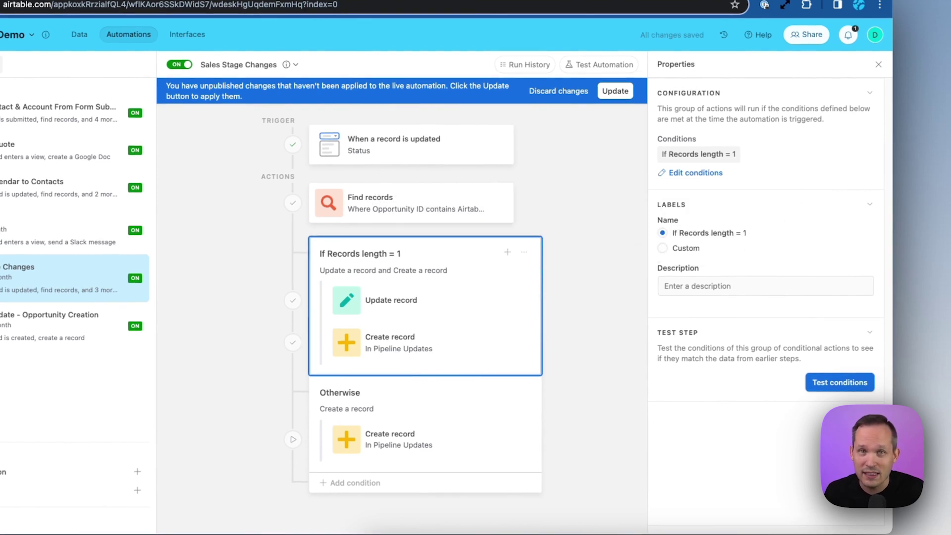
- Open the Update record action and examine its target table and the Find records data available for its Record ID
click(474, 305)
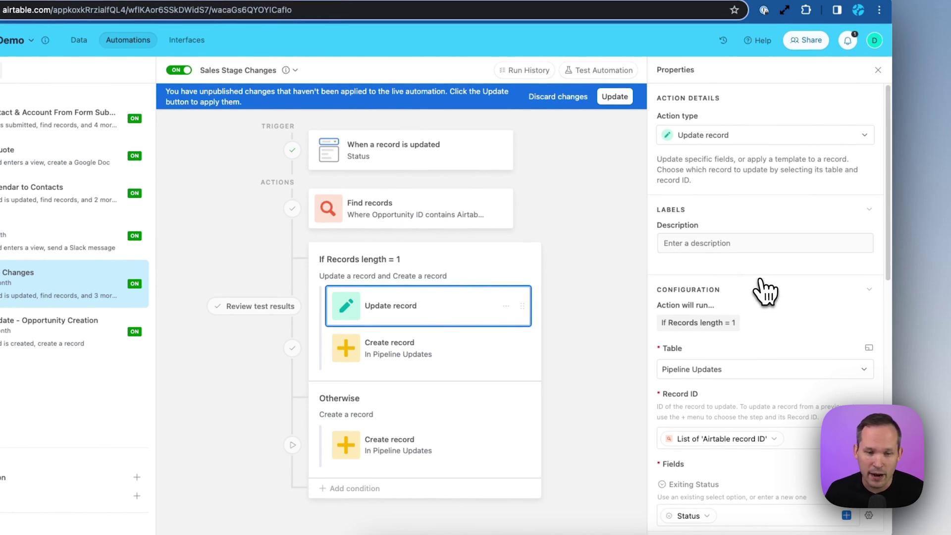
scroll(765, 293, down, 5)
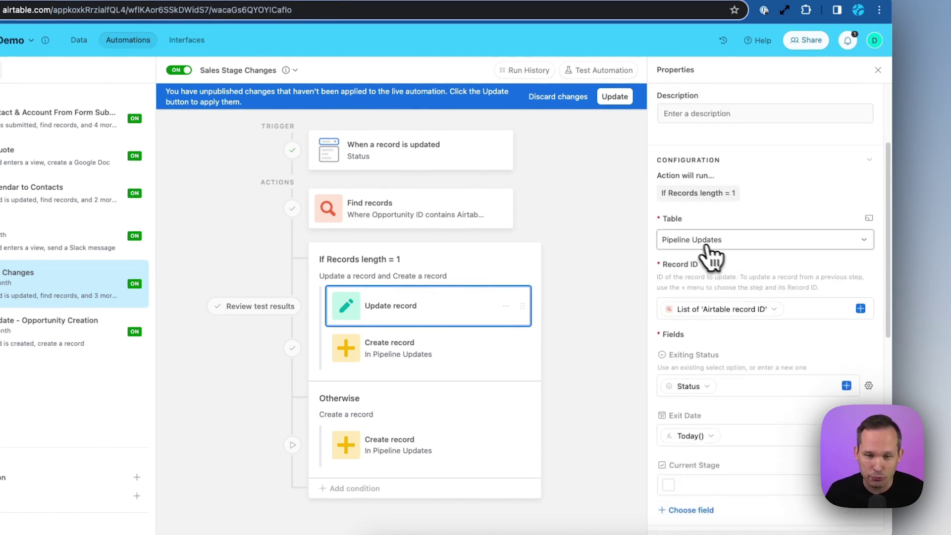
click(860, 298)
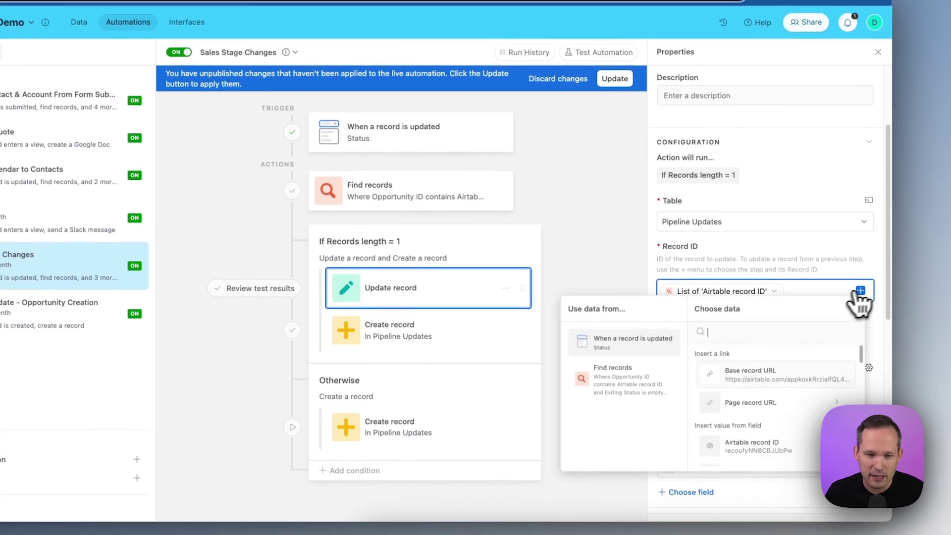
click(643, 385)
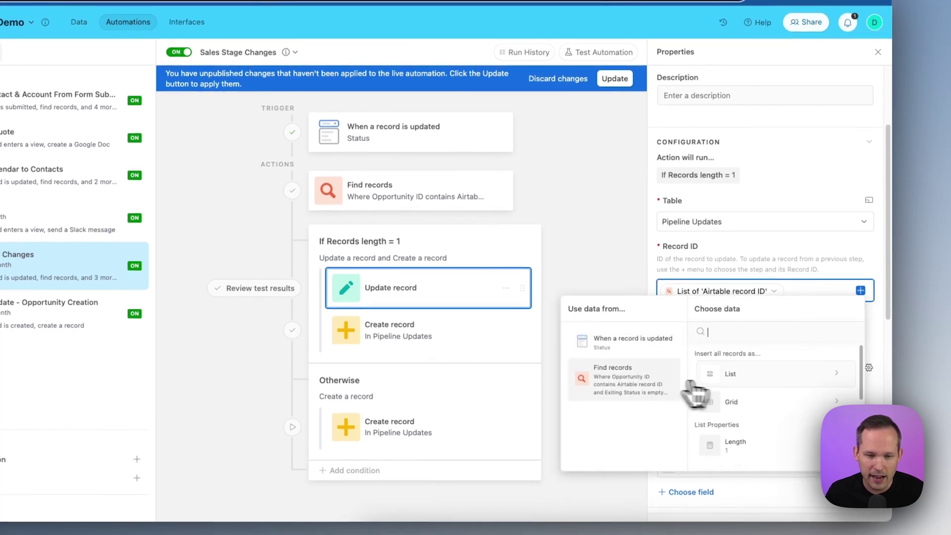
scroll(758, 400, down, 2)
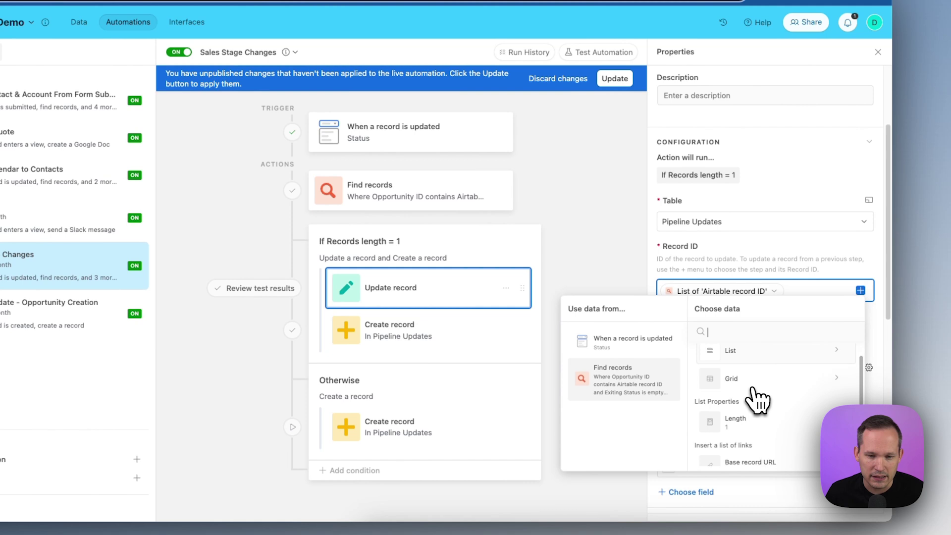
scroll(757, 400, down, 4)
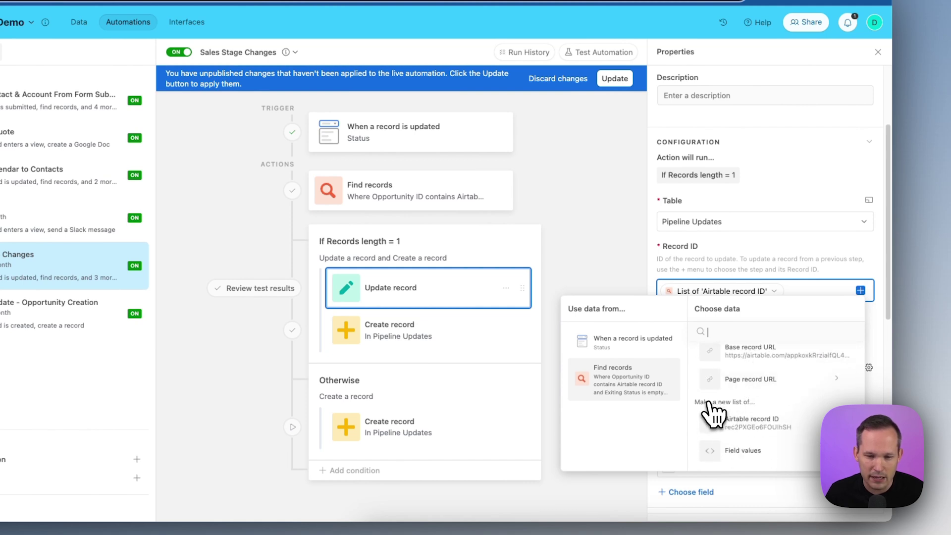
click(867, 292)
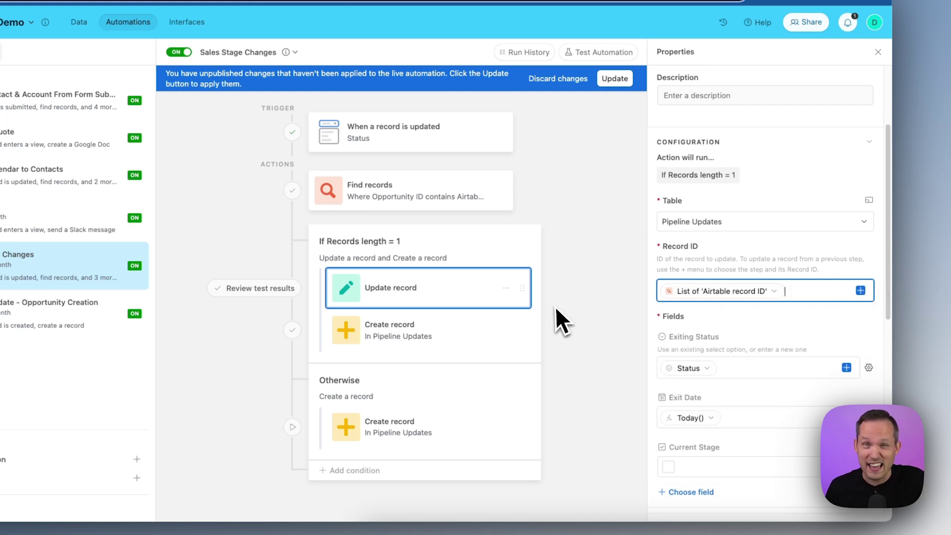
- Review the Exiting Status, Exit Date and Current Stage values configured in the Update record action
scroll(757, 120, down, 5)
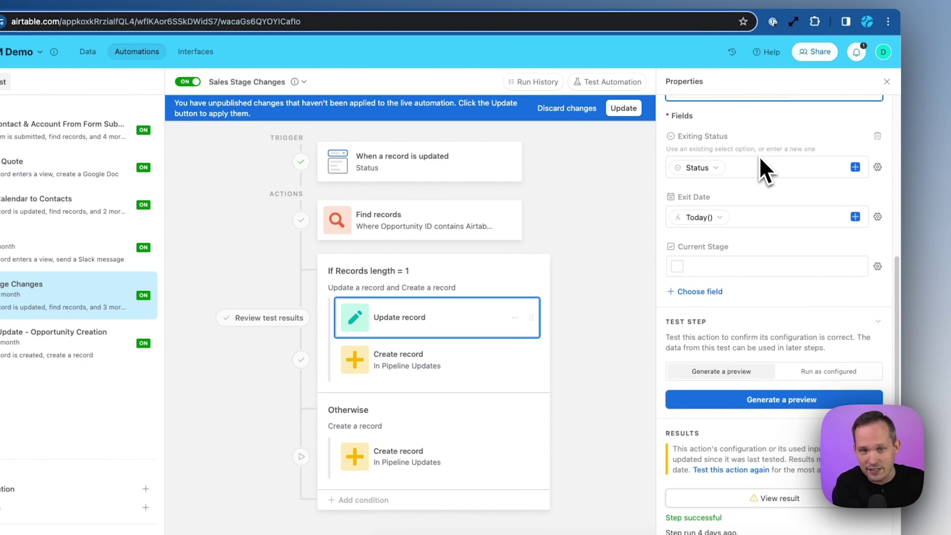
mouse_move(721, 179)
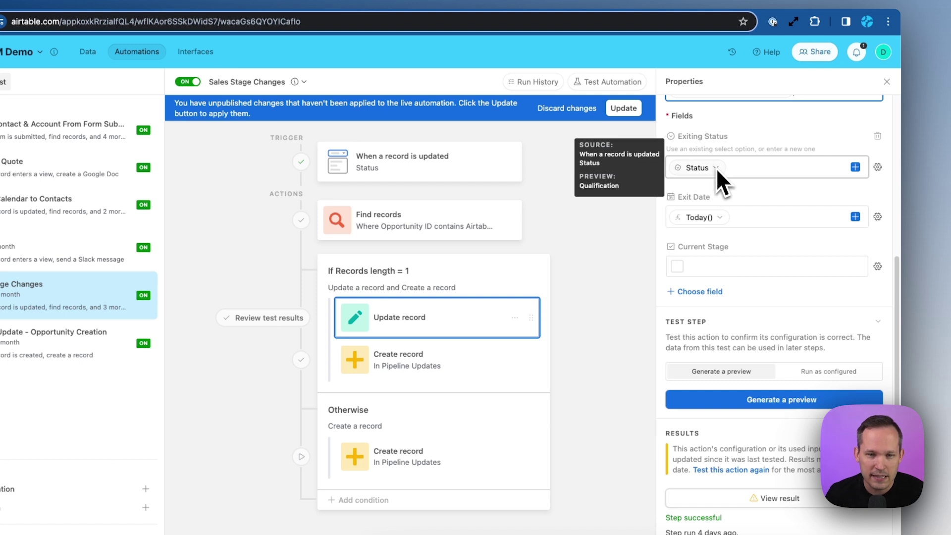
mouse_move(720, 217)
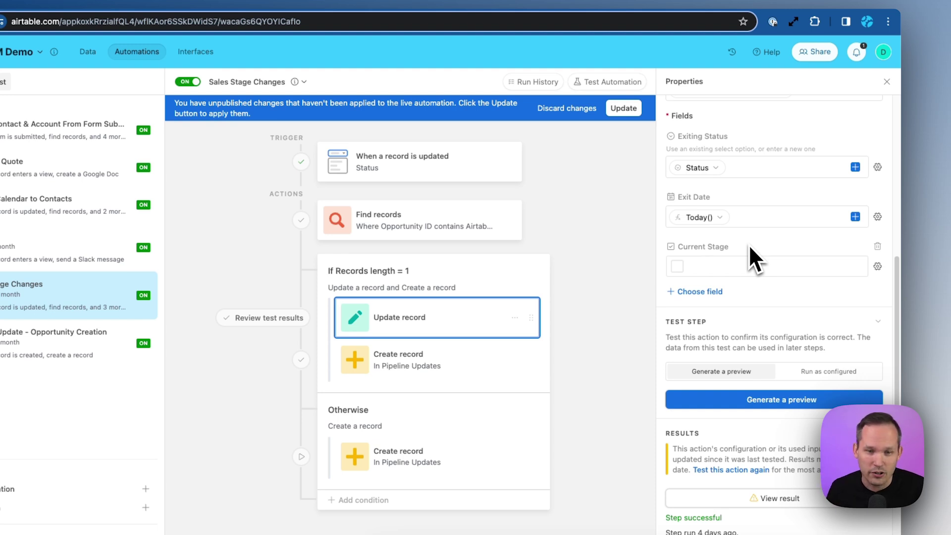
scroll(751, 256, up, 3)
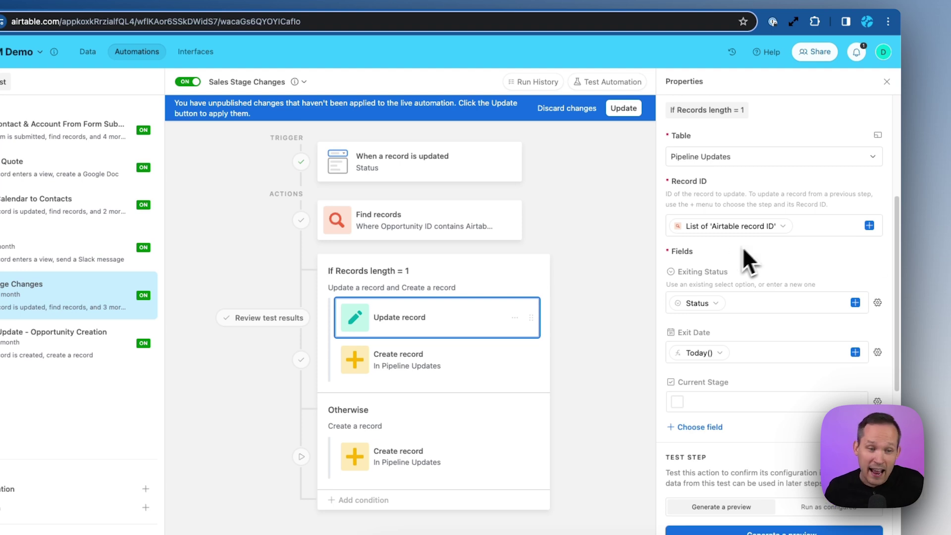
- Inspect the Create record actions in the If Records length = 1 and Otherwise groups, including their Pipeline Updates field mappings
click(483, 372)
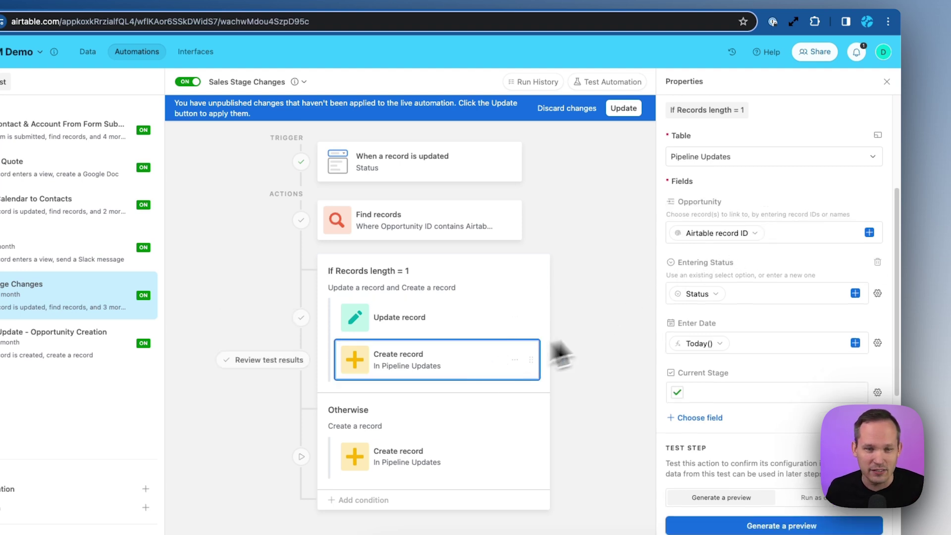
scroll(771, 244, down, 4)
scroll(776, 241, up, 8)
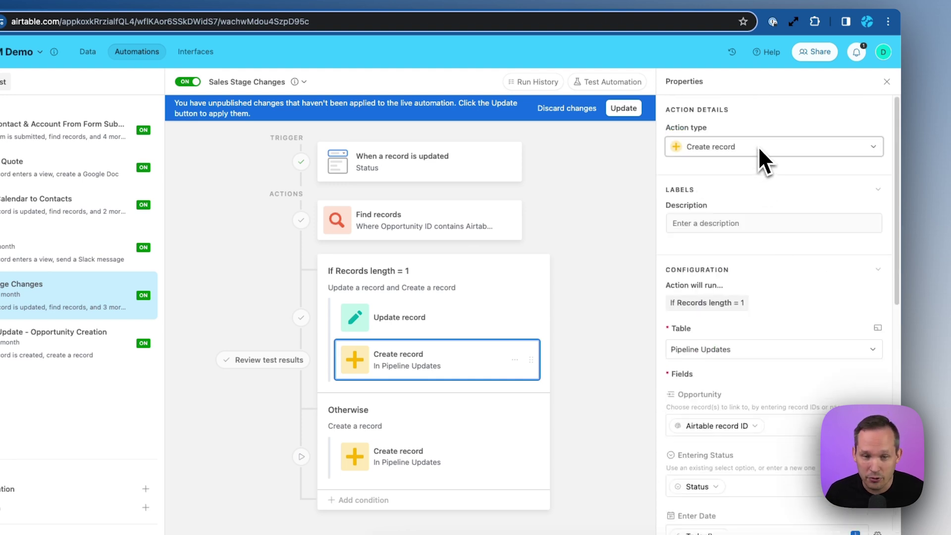
scroll(775, 263, down, 3)
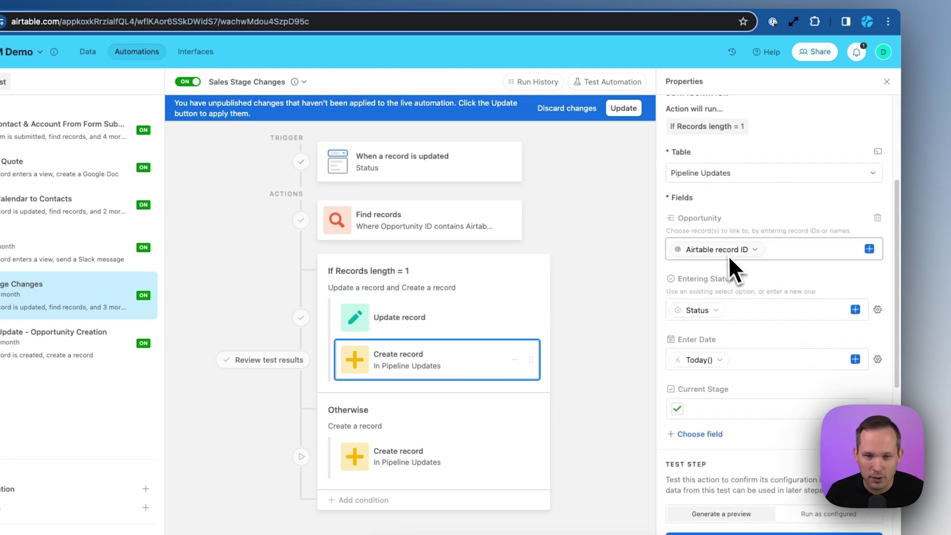
scroll(763, 296, down, 2)
scroll(762, 295, down, 1)
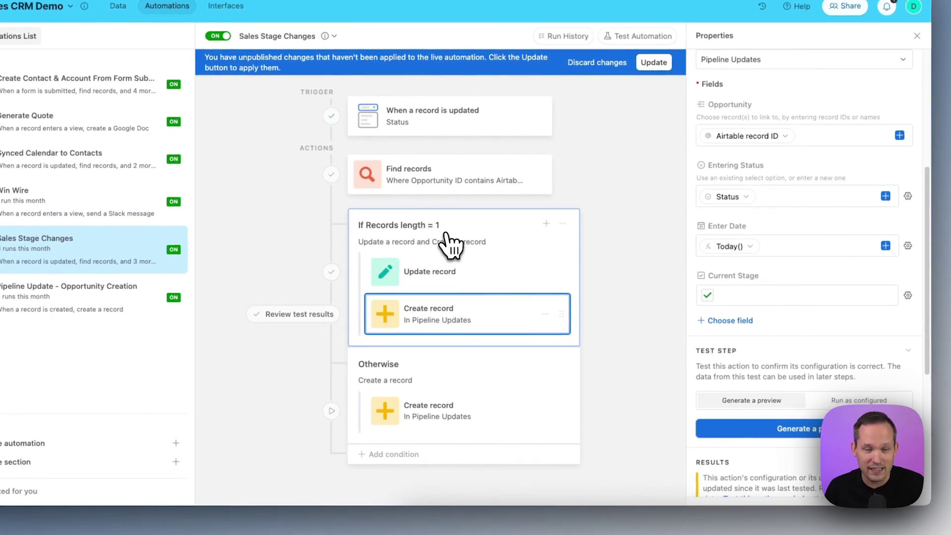
mouse_move(493, 392)
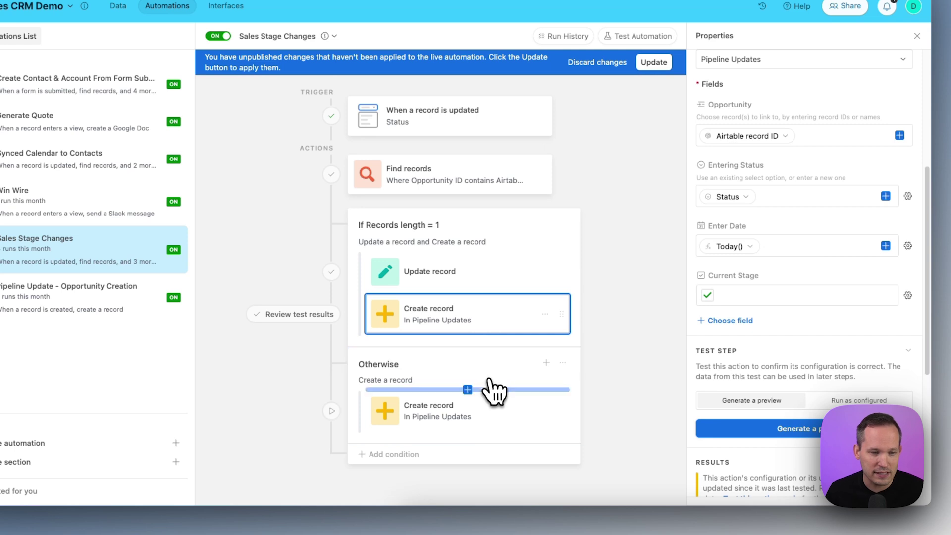
click(495, 416)
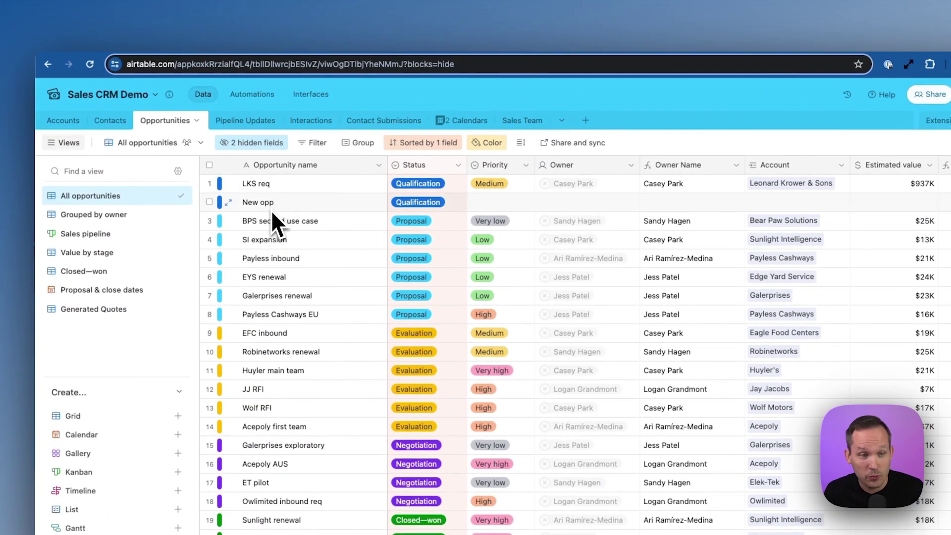
- Check the New opp entry's Entering Status and Exiting Status in Pipeline Updates and return to the Opportunities table
click(248, 120)
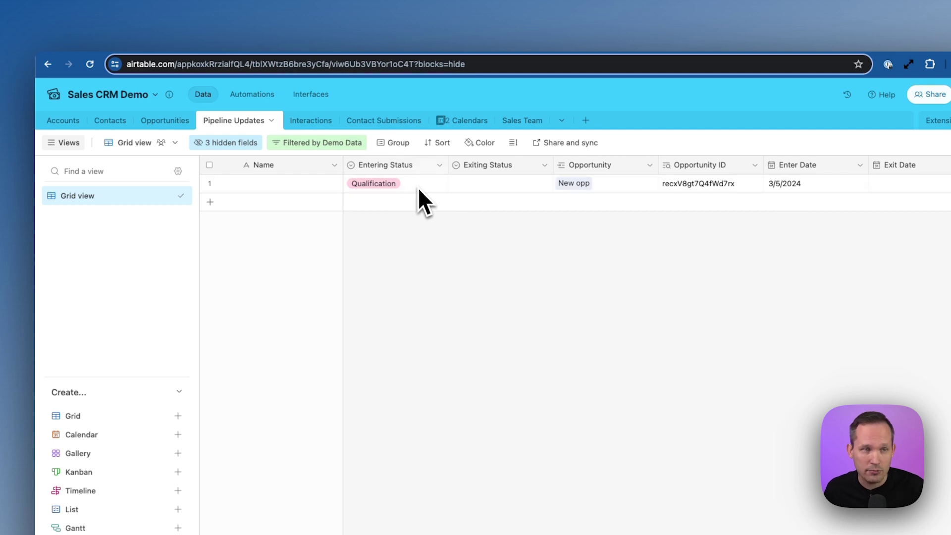
click(178, 122)
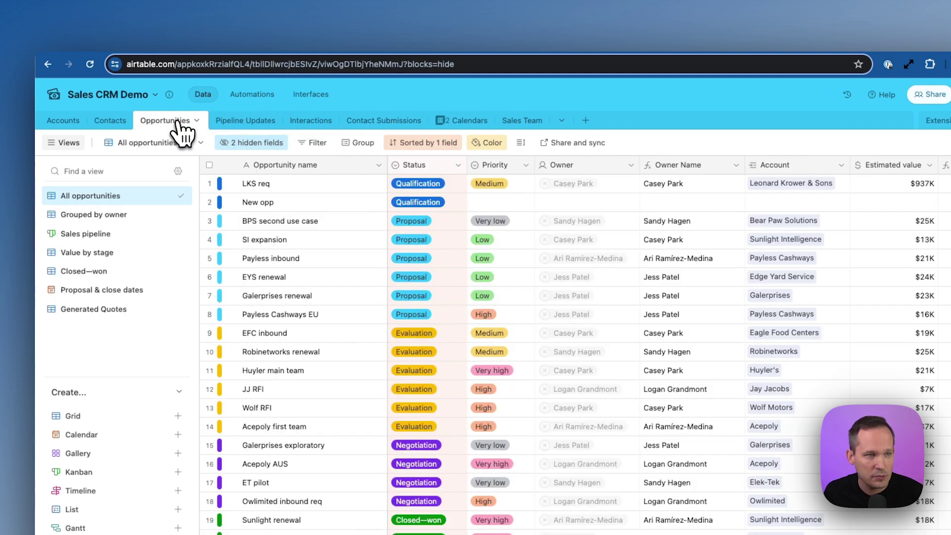
- Set the New opp record's Status to Proposal in the Opportunities table
click(430, 202)
click(430, 202)
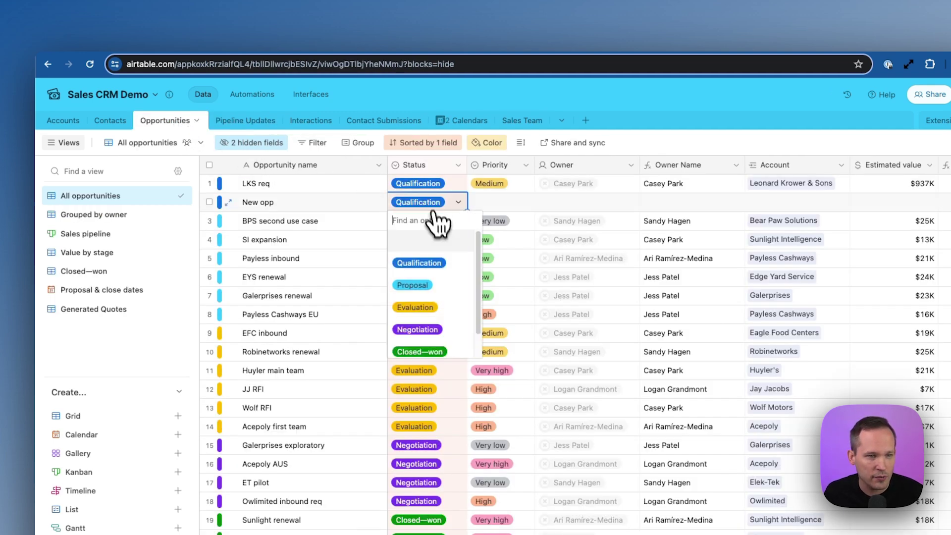
click(438, 284)
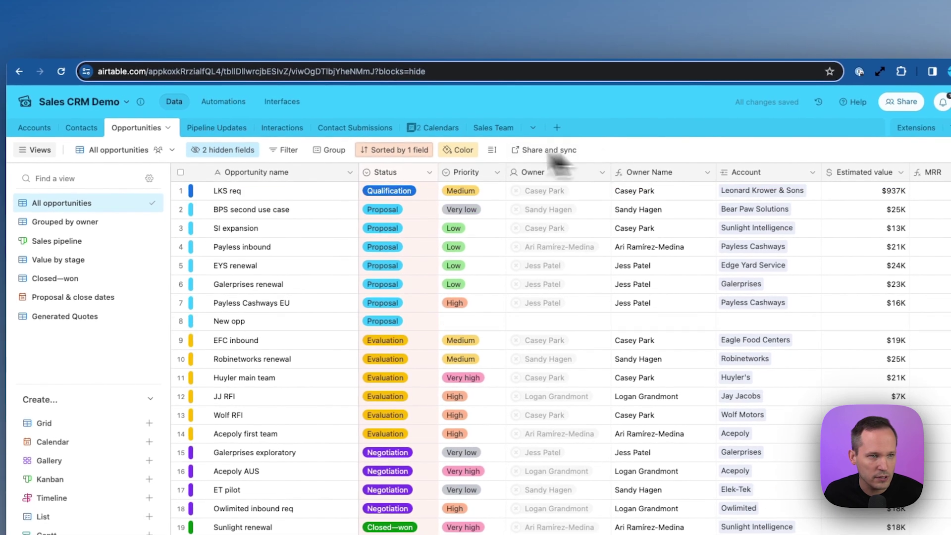
- Open Pipeline Updates and check the New opp entries' statuses, enter and exit dates, Current Stage and Days in Stage
click(218, 128)
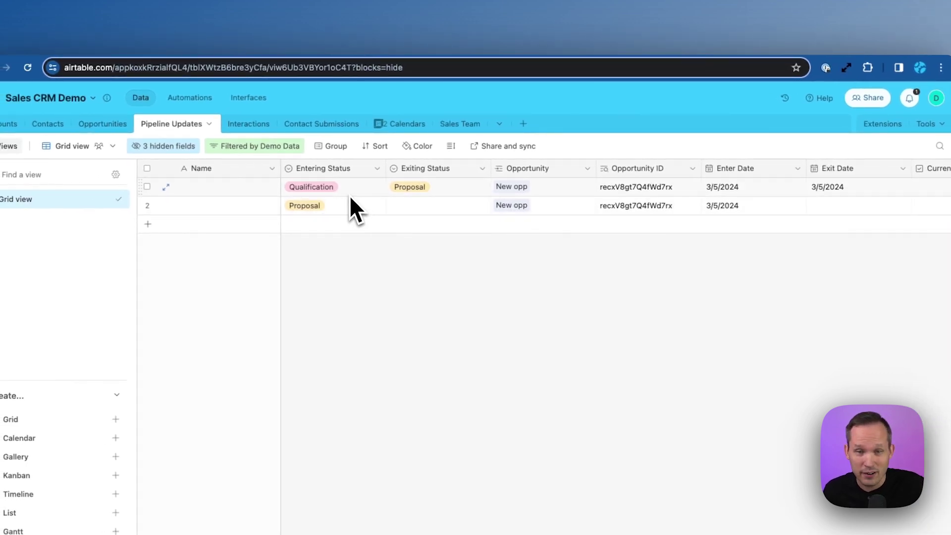
scroll(524, 198, right, 5)
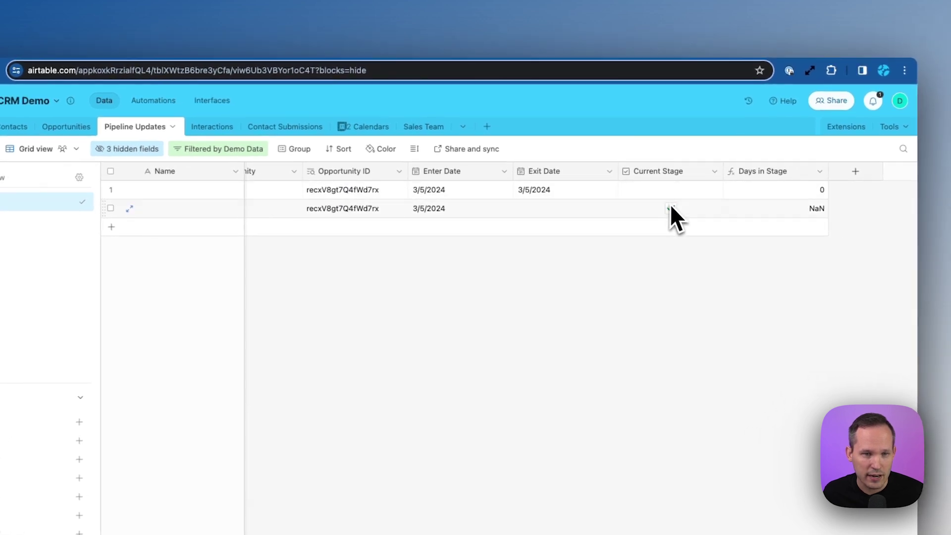
scroll(669, 208, left, 5)
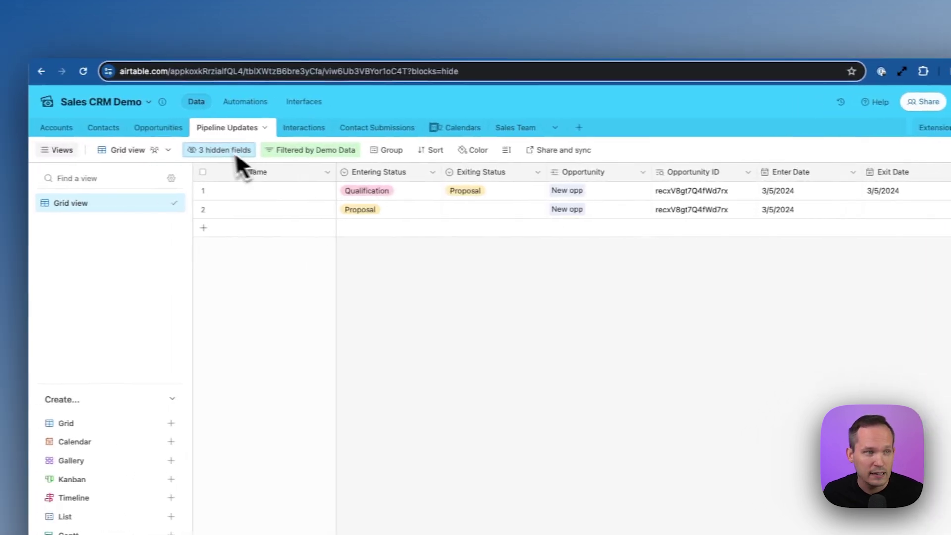
- Return to the Opportunities table, set New opp's Status to Negotiation, and open Pipeline Updates
click(188, 130)
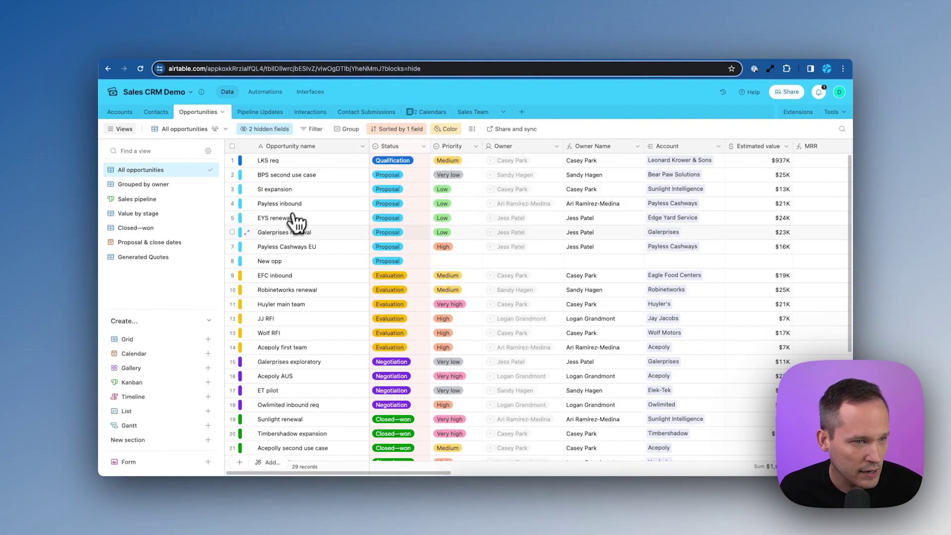
click(403, 265)
click(416, 264)
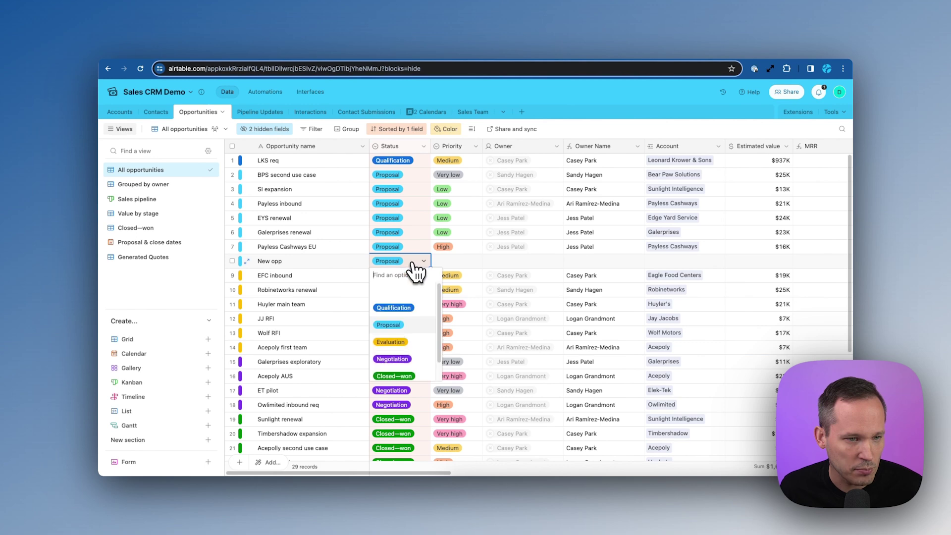
click(409, 359)
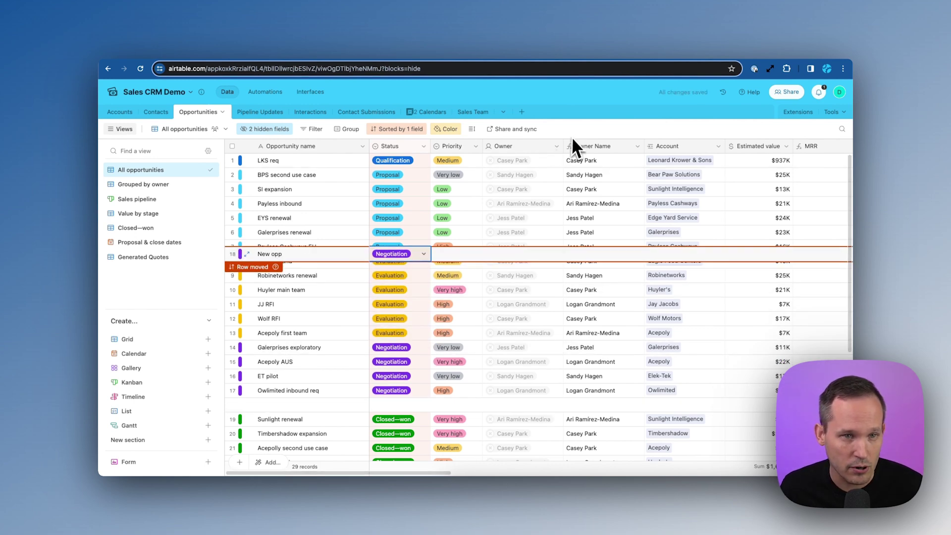
click(273, 115)
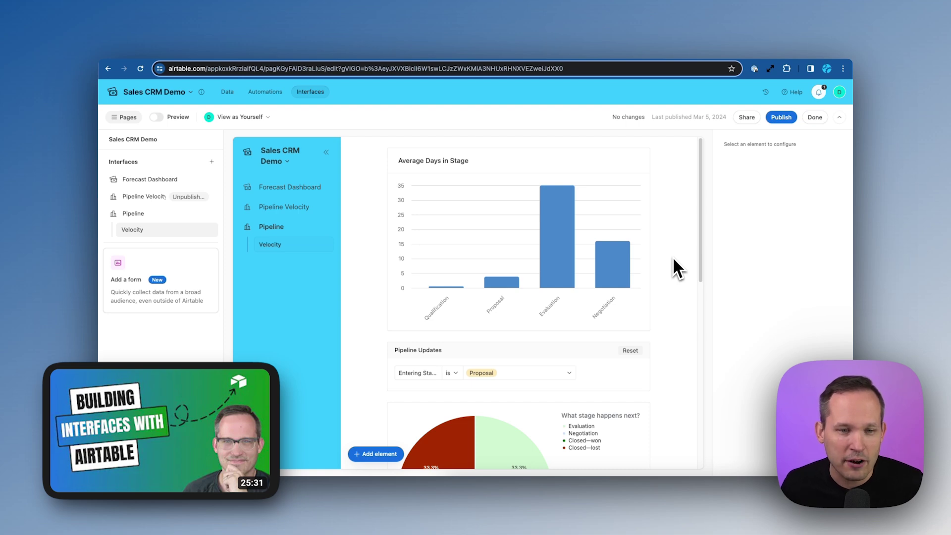
- Inspect the Average Days in Stage chart's source, specific-records conditions, and X-axis and Y-axis settings on the Velocity page
click(615, 249)
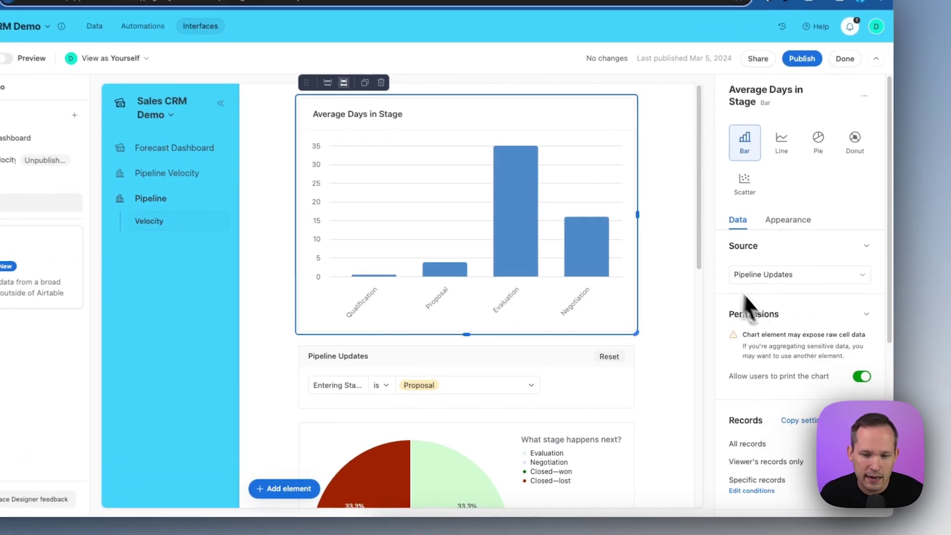
scroll(764, 340, down, 1)
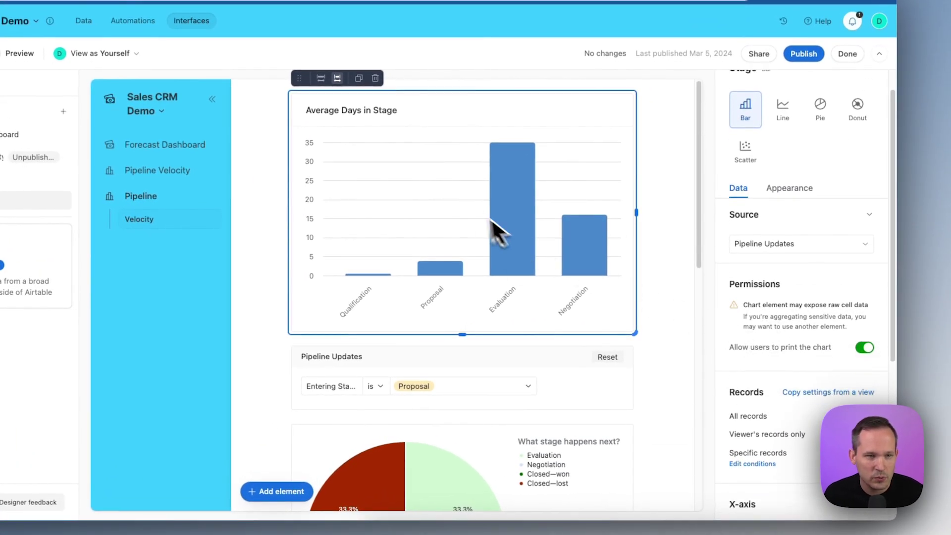
scroll(778, 335, down, 2)
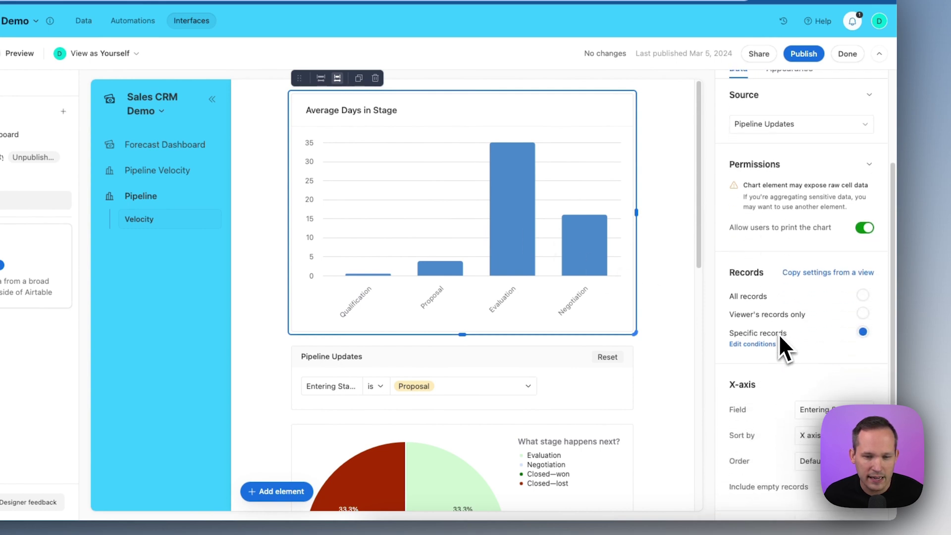
scroll(780, 336, down, 1)
click(760, 320)
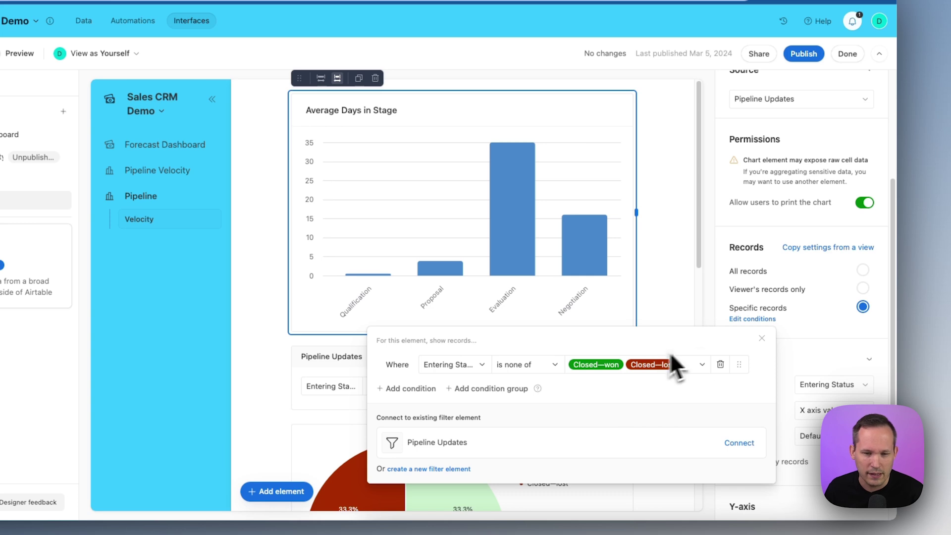
click(818, 342)
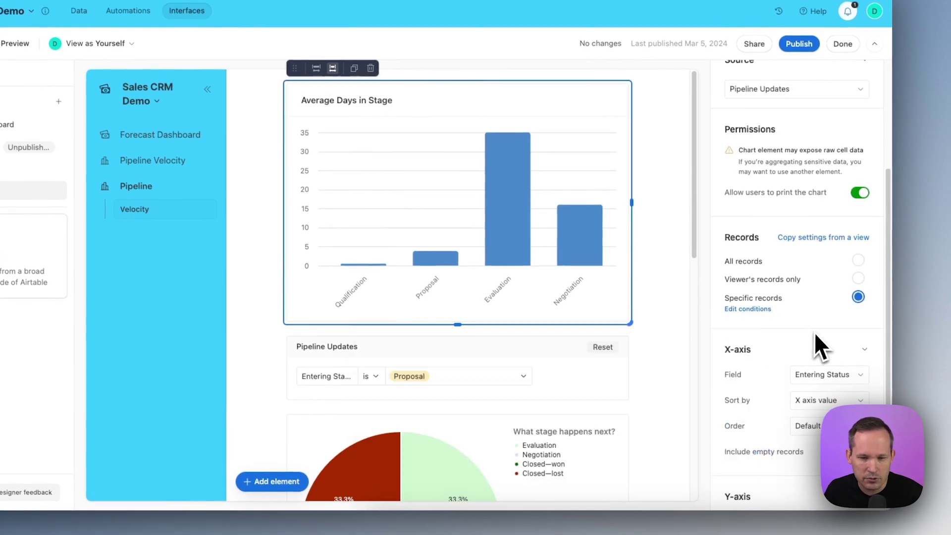
scroll(815, 332, down, 4)
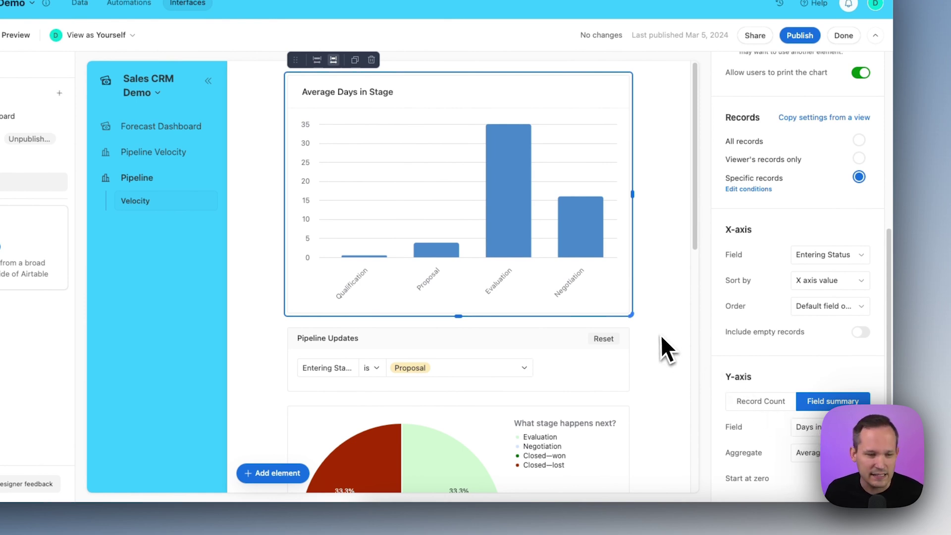
- Switch the Pipeline Updates filter's Entering Status to Qualification and back to Proposal, comparing the What stage happens next? pie chart
scroll(659, 334, down, 4)
click(590, 210)
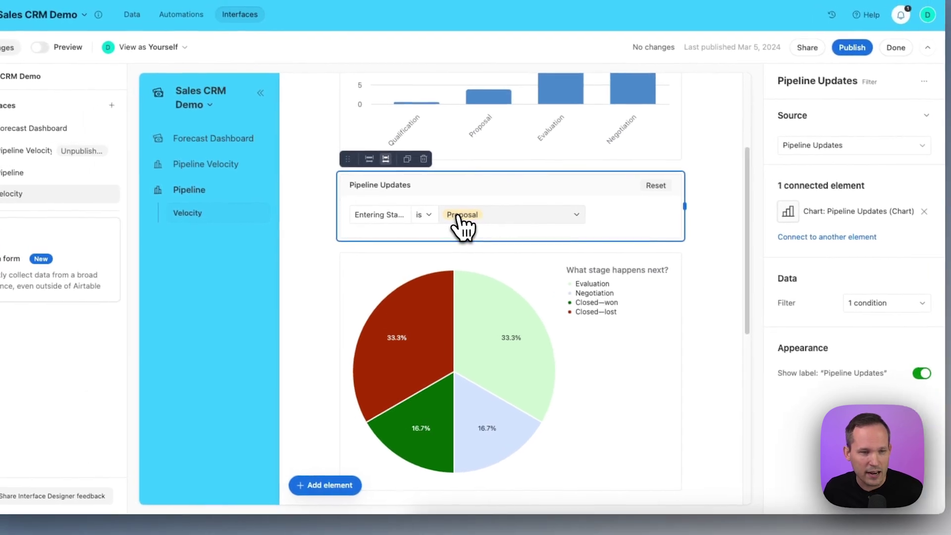
click(459, 218)
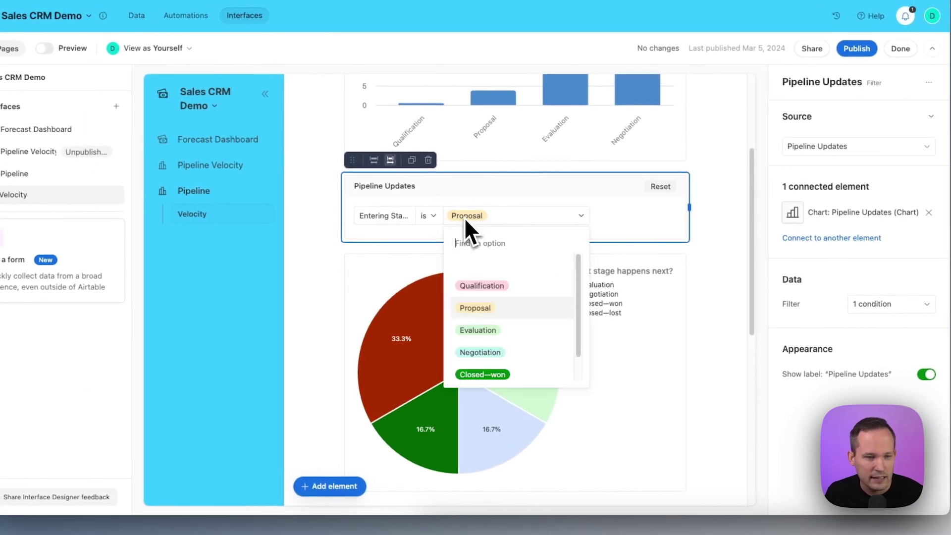
click(484, 282)
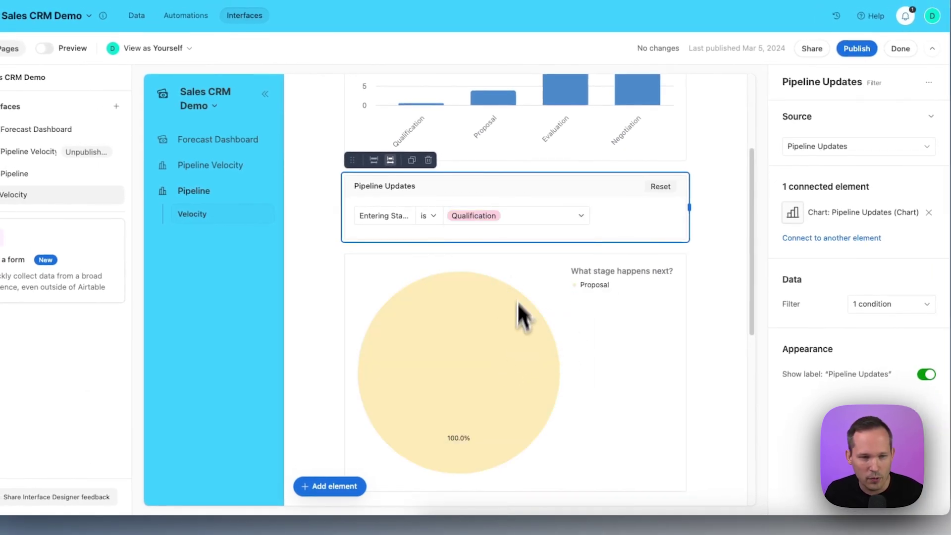
click(489, 217)
click(496, 310)
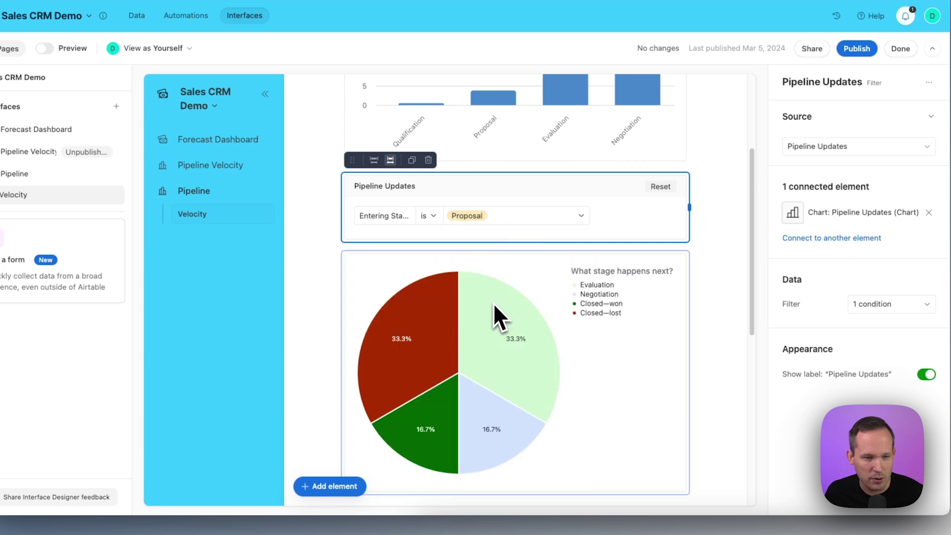
scroll(497, 283, down, 3)
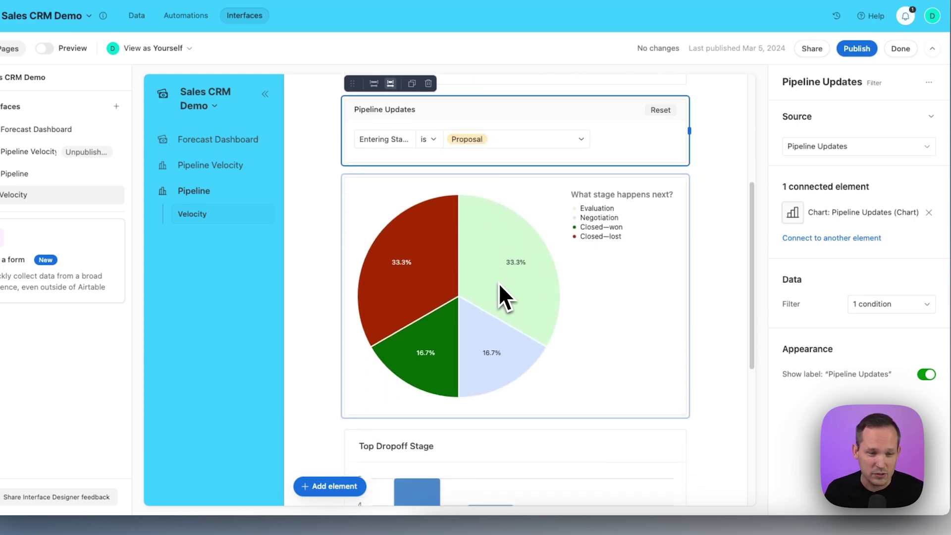